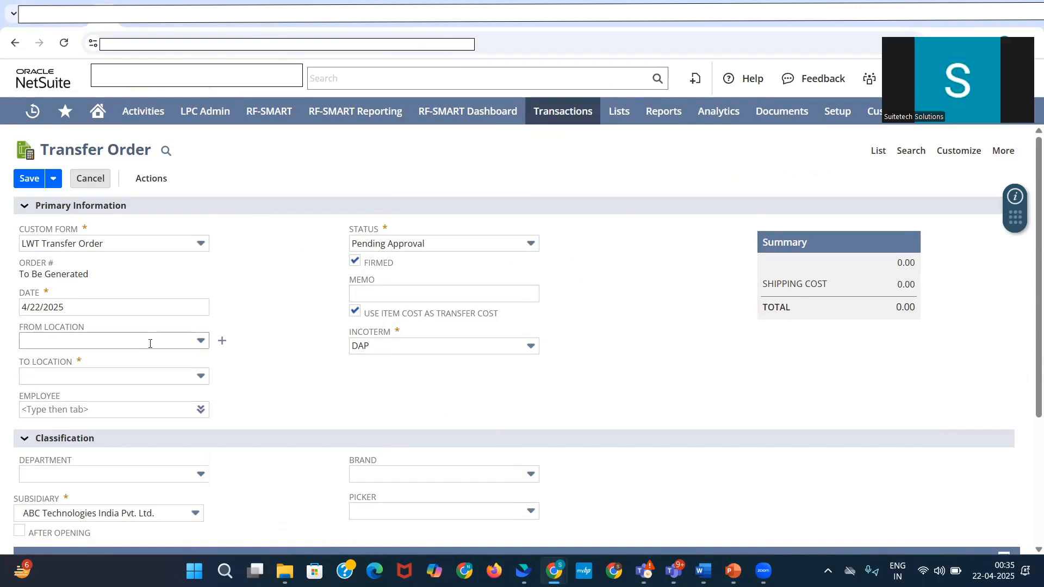
Step: Set the transfer order's source location to Haryana Warehouse and its destination location to Mumbai Warehouse
{"action": "left_click", "coordinate": [193, 343]}
{"action": "left_click", "coordinate": [142, 394]}
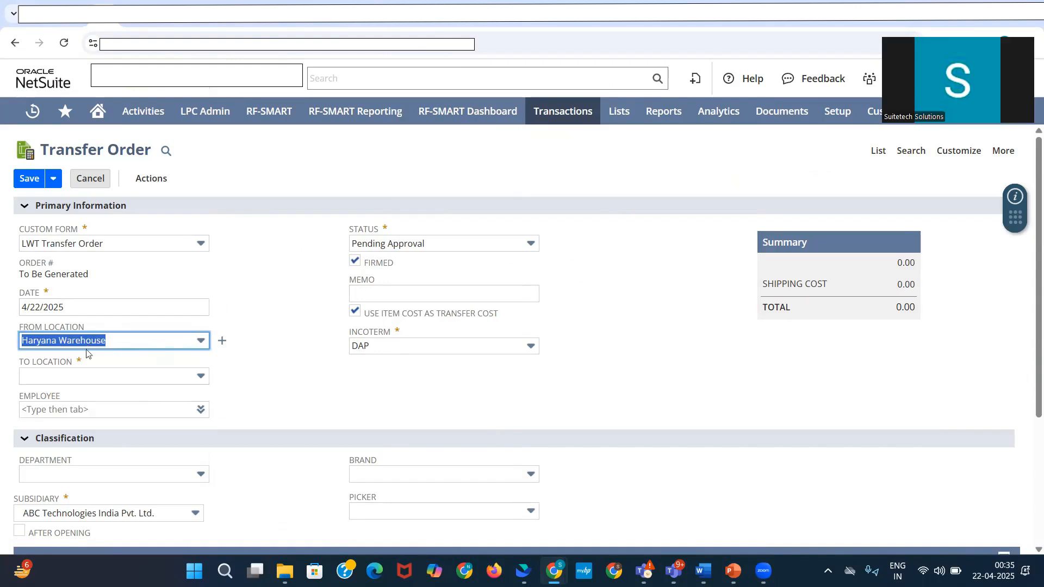
{"action": "left_click", "coordinate": [138, 375]}
{"action": "left_click", "coordinate": [97, 448]}
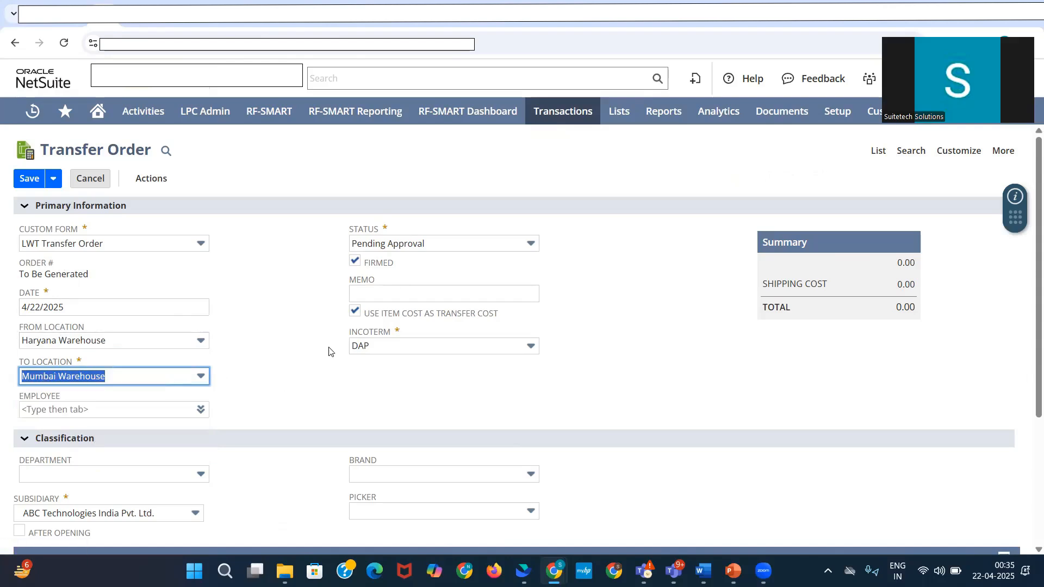
Step: Add an item line for BOP TAPE with quantity 1 to the transfer order, checking its transfer revenue
{"action": "scroll", "coordinate": [332, 359], "scroll_direction": "down", "scroll_amount": 3}
{"action": "left_click", "coordinate": [171, 459]}
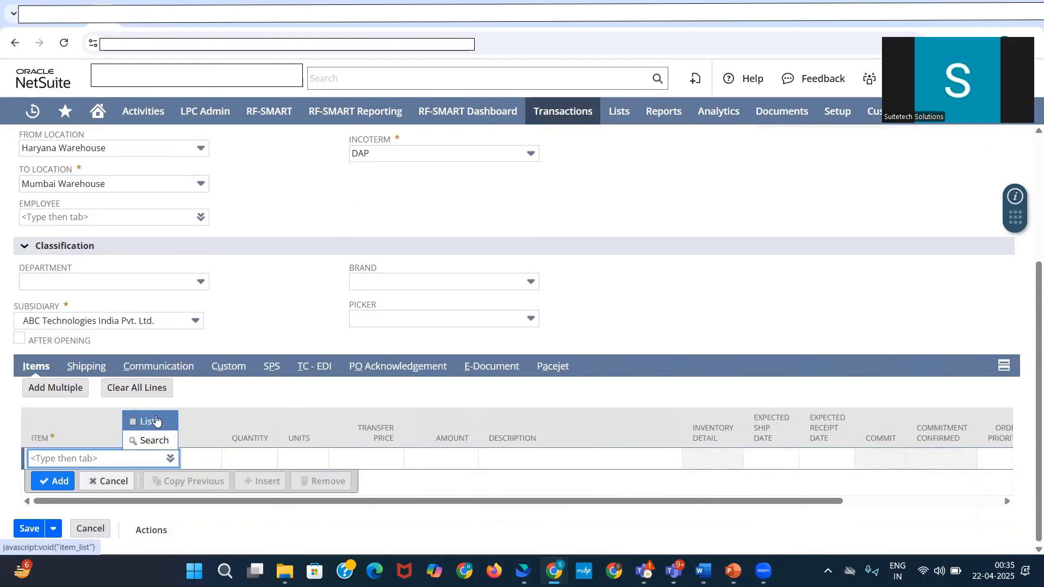
{"action": "left_click", "coordinate": [156, 420]}
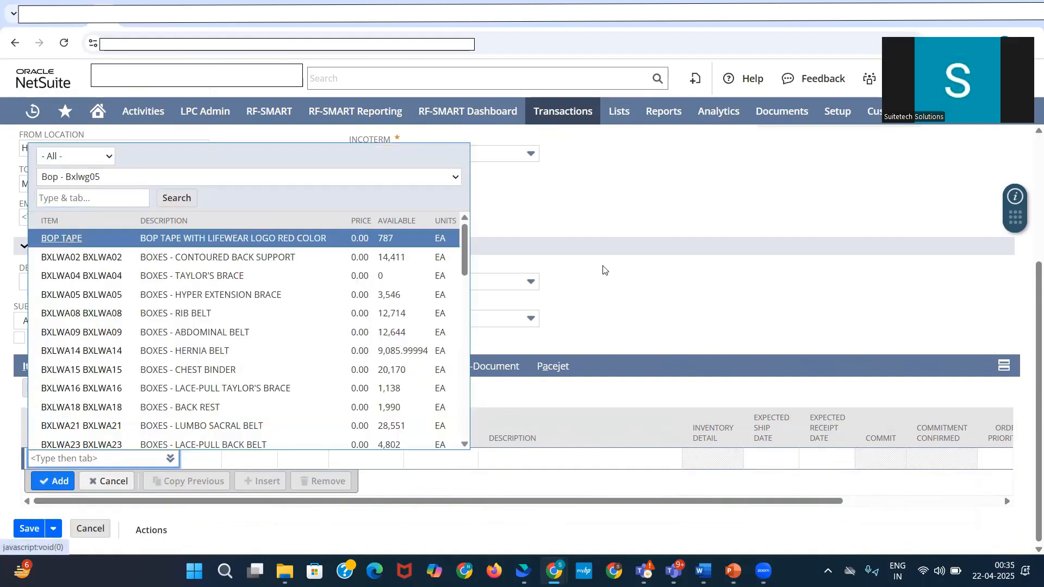
{"action": "left_click", "coordinate": [64, 239]}
{"action": "type", "text": "1"}
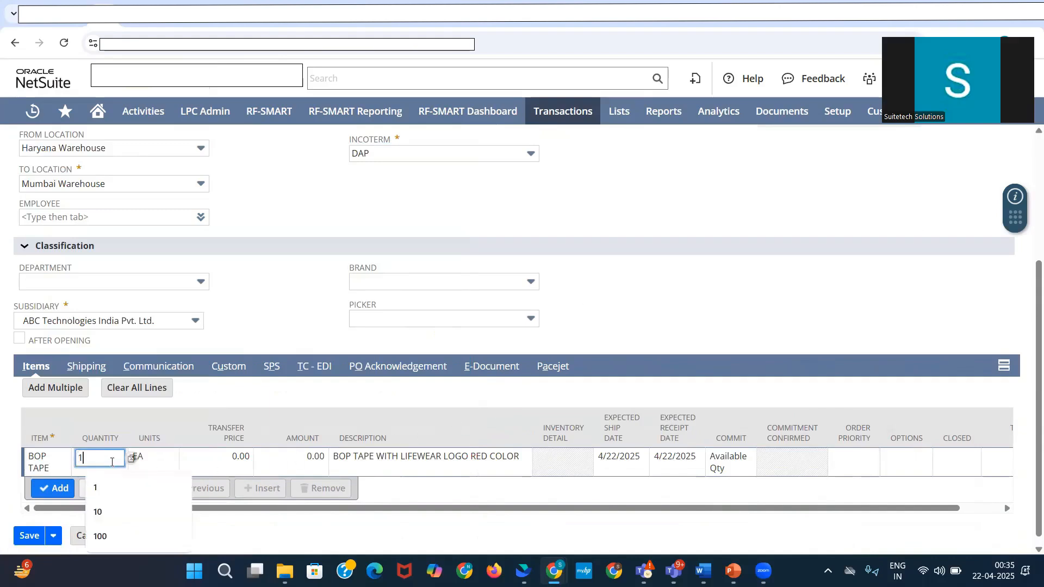
{"action": "left_click", "coordinate": [346, 401]}
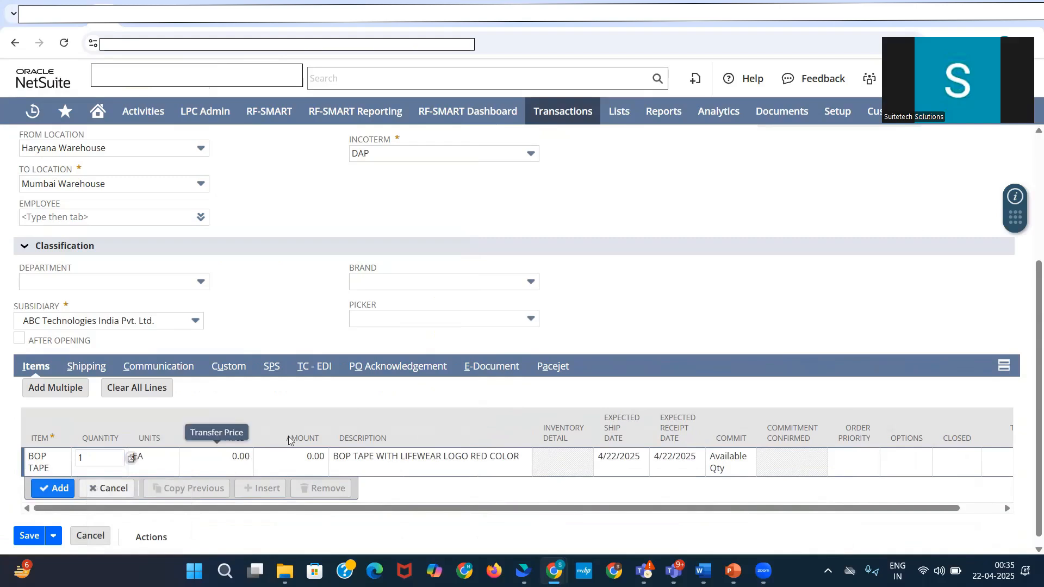
{"action": "scroll", "coordinate": [350, 372], "scroll_direction": "up", "scroll_amount": 2}
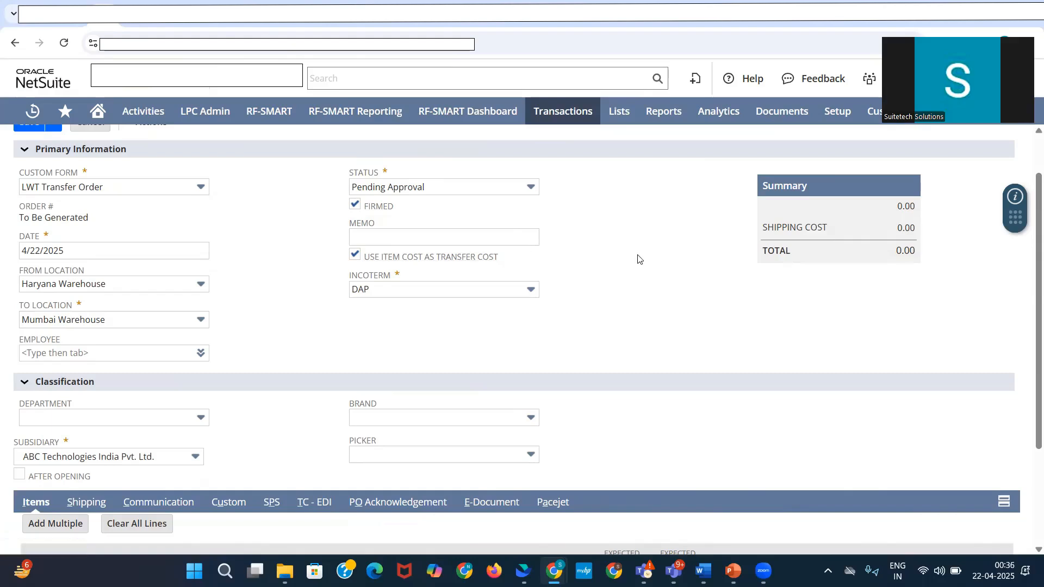
{"action": "scroll", "coordinate": [692, 344], "scroll_direction": "down", "scroll_amount": 3}
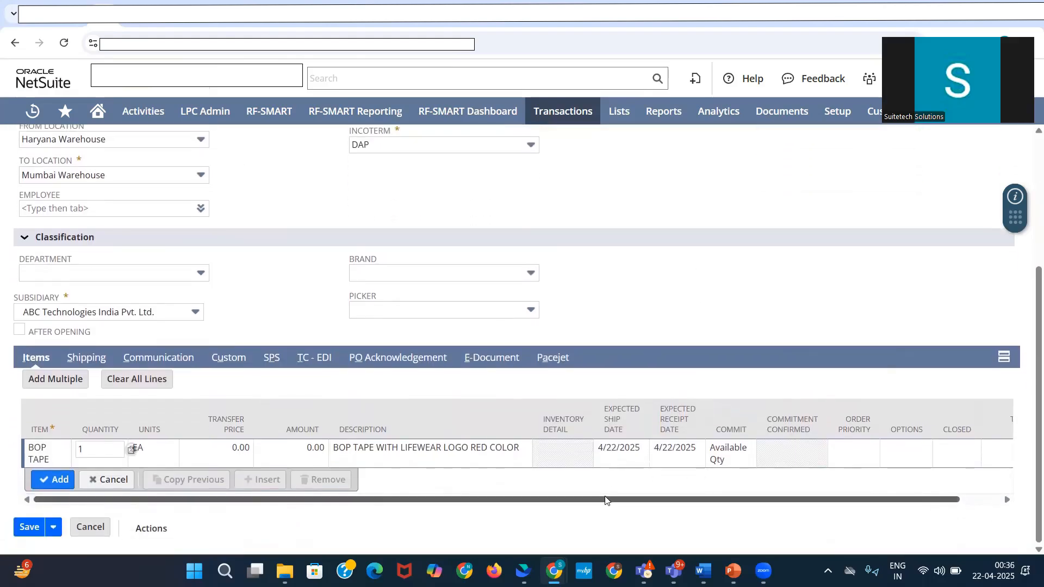
{"action": "left_click_drag", "start_coordinate": [606, 500], "coordinate": [799, 492]}
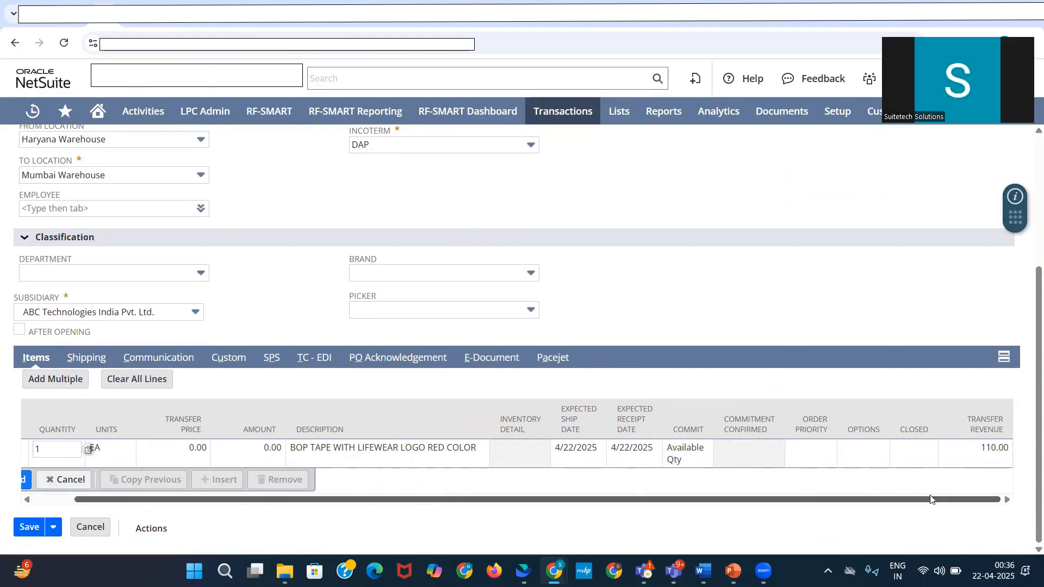
{"action": "left_click_drag", "start_coordinate": [930, 499], "coordinate": [889, 499]}
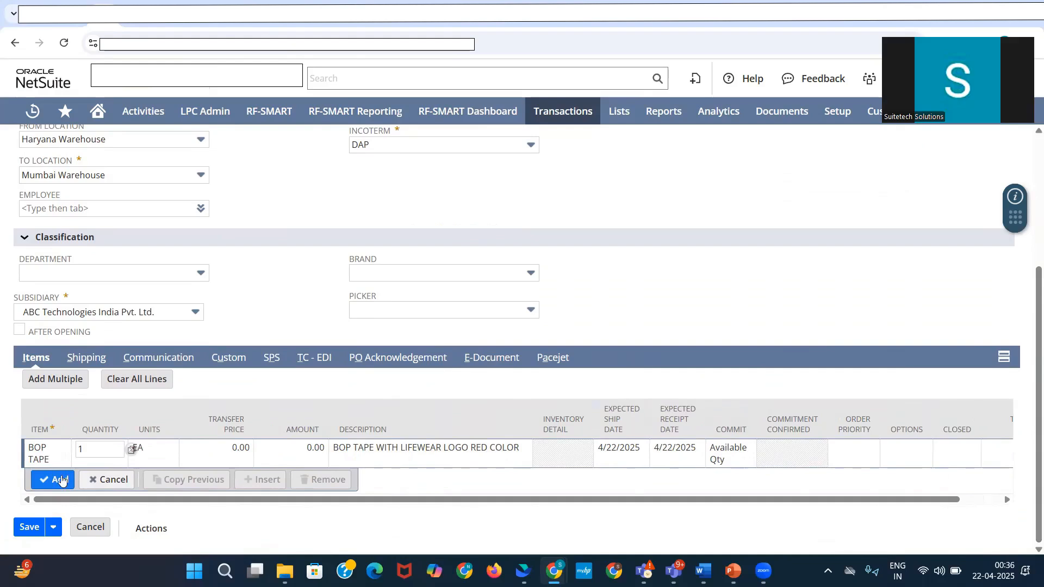
{"action": "left_click", "coordinate": [61, 480]}
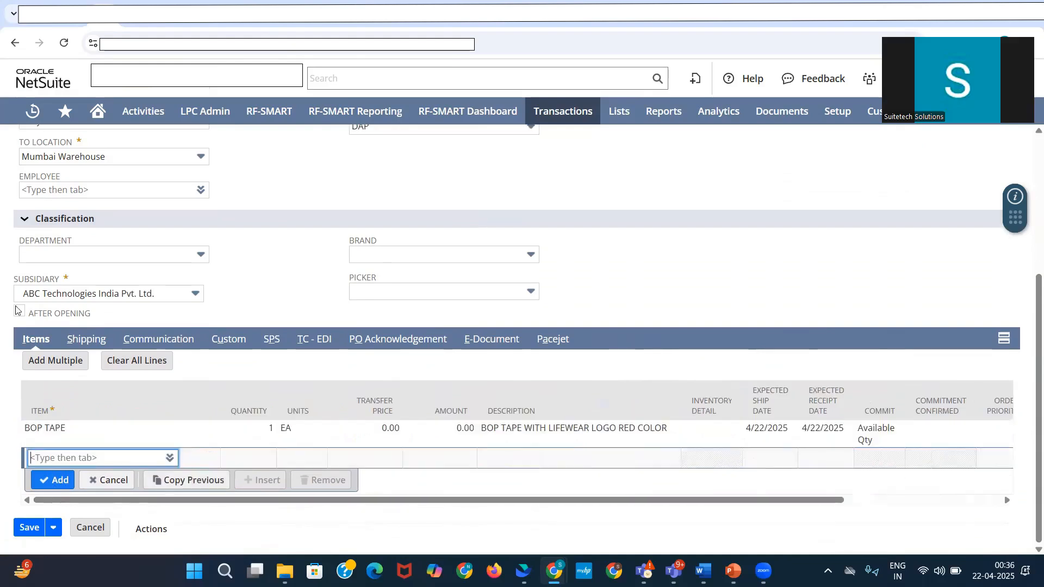
Step: Save the transfer order, check its committed quantity, and approve it
{"action": "scroll", "coordinate": [41, 171], "scroll_direction": "up", "scroll_amount": 4}
{"action": "left_click", "coordinate": [32, 165]}
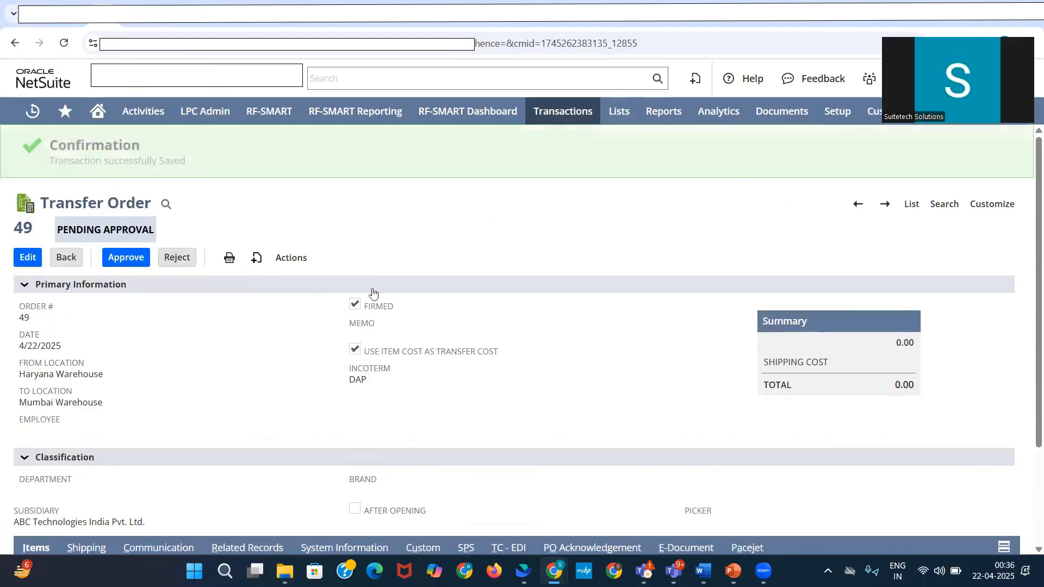
{"action": "scroll", "coordinate": [441, 454], "scroll_direction": "down", "scroll_amount": 2}
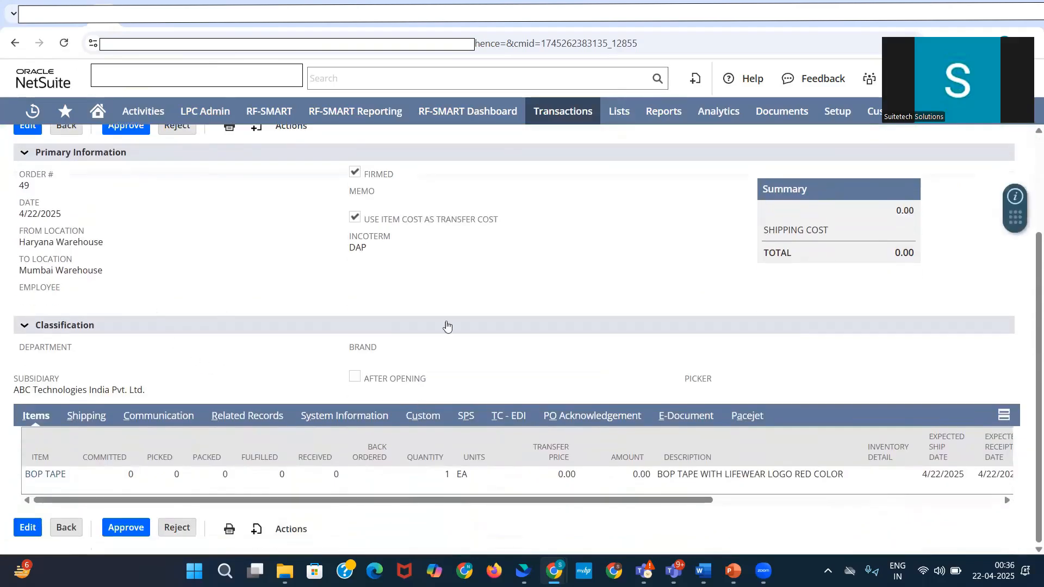
{"action": "scroll", "coordinate": [236, 307], "scroll_direction": "up", "scroll_amount": 2}
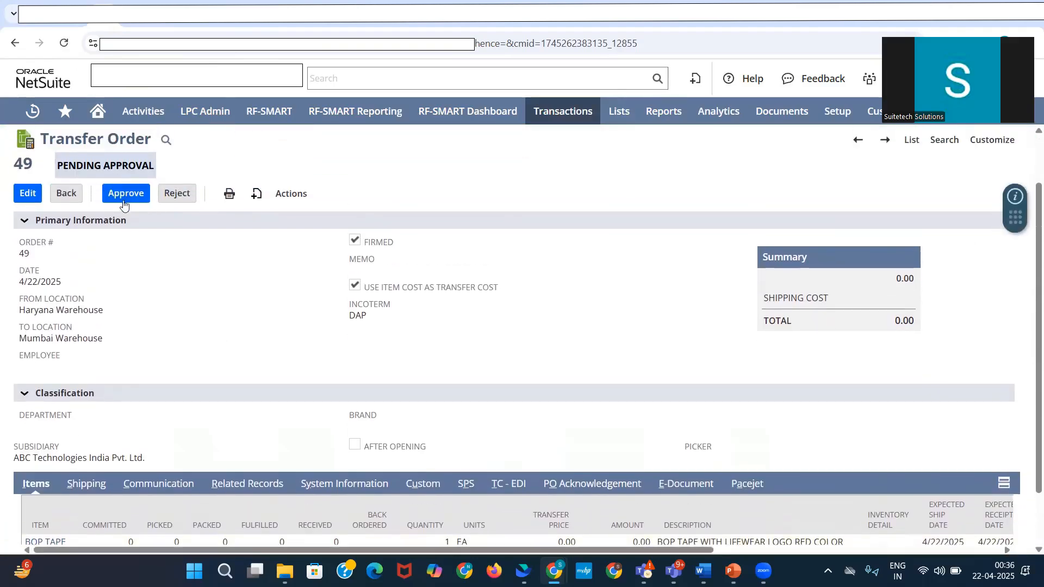
{"action": "scroll", "coordinate": [328, 386], "scroll_direction": "down", "scroll_amount": 1}
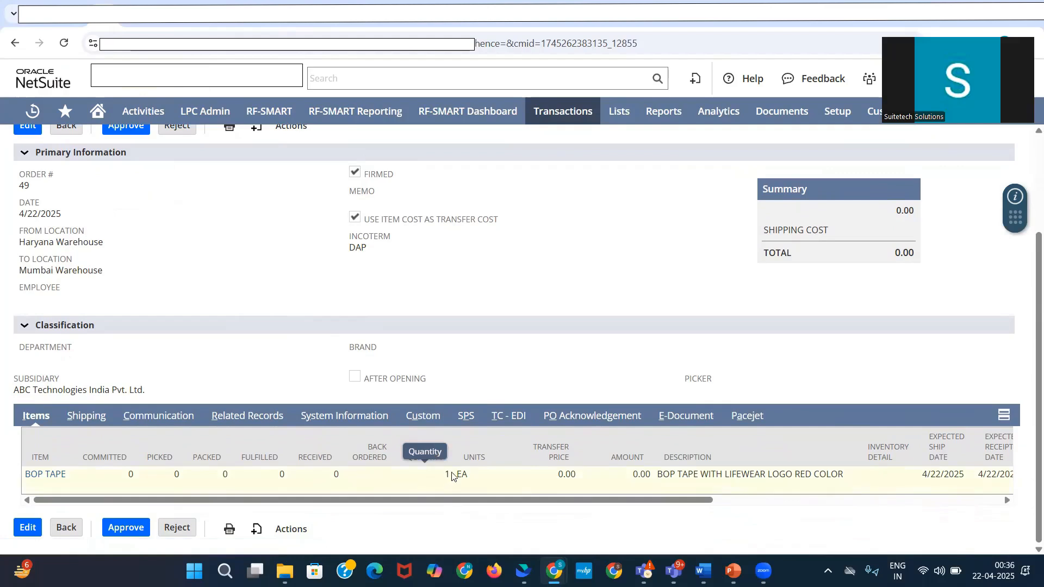
{"action": "double_click", "coordinate": [130, 475]}
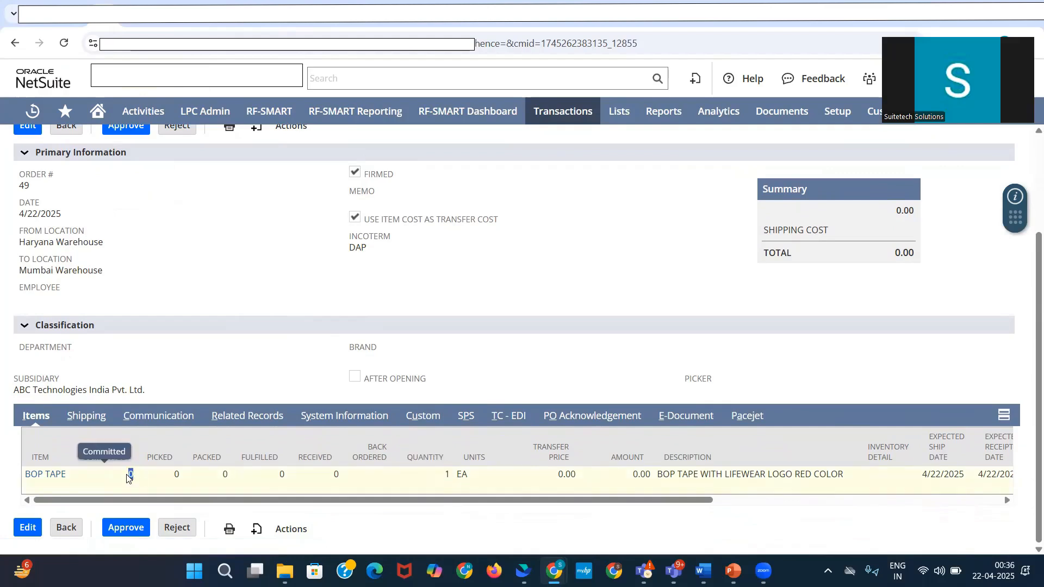
{"action": "left_click", "coordinate": [119, 529]}
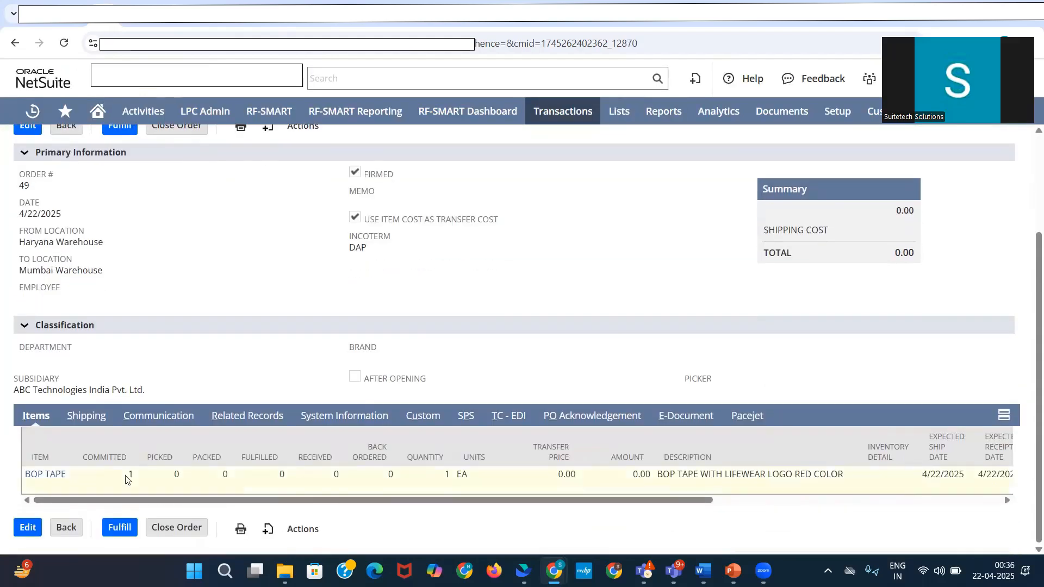
Step: Check the BOP TAPE line's committed quantity, then consult the Process to Follow slide in PowerPoint and return to NetSuite
{"action": "double_click", "coordinate": [129, 475]}
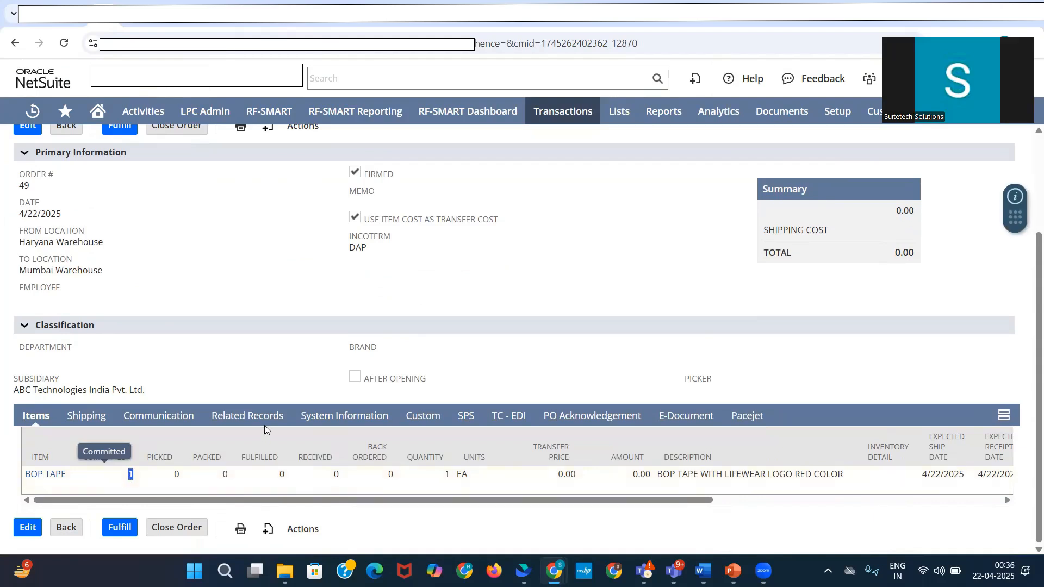
{"action": "scroll", "coordinate": [242, 326], "scroll_direction": "up", "scroll_amount": 2}
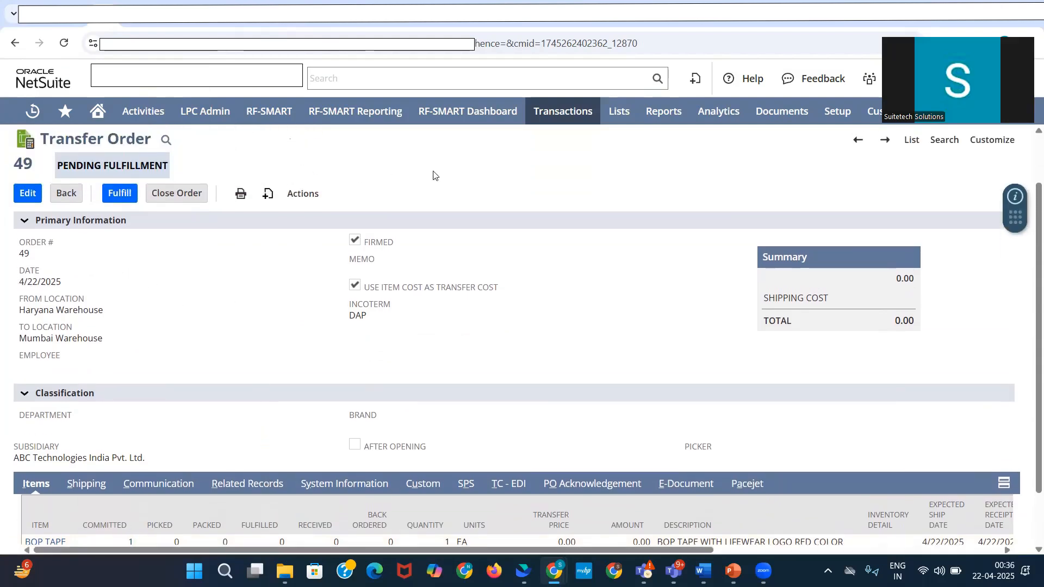
{"action": "left_click", "coordinate": [732, 570]}
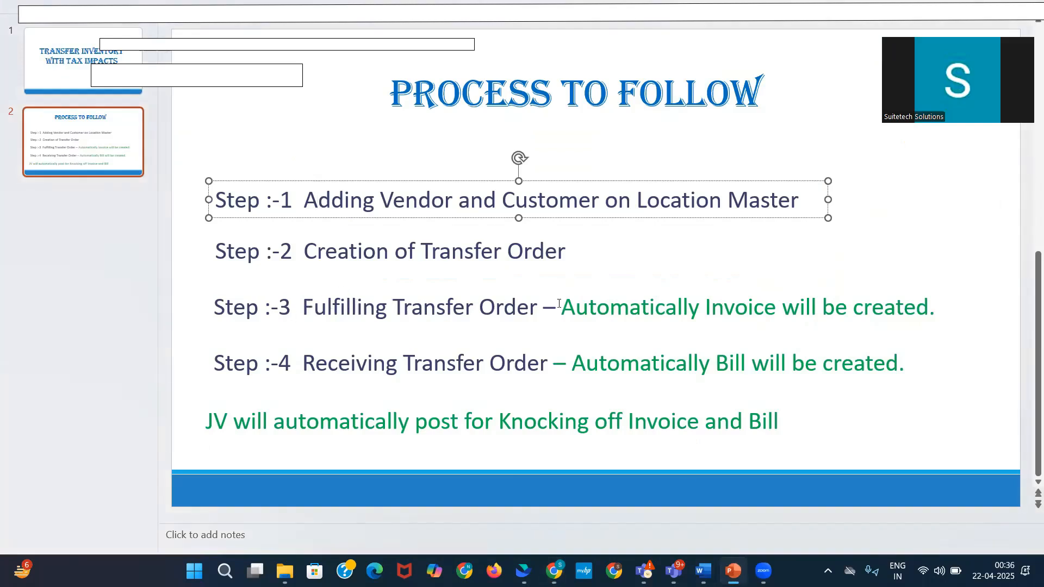
{"action": "key", "text": "alt+Tab"}
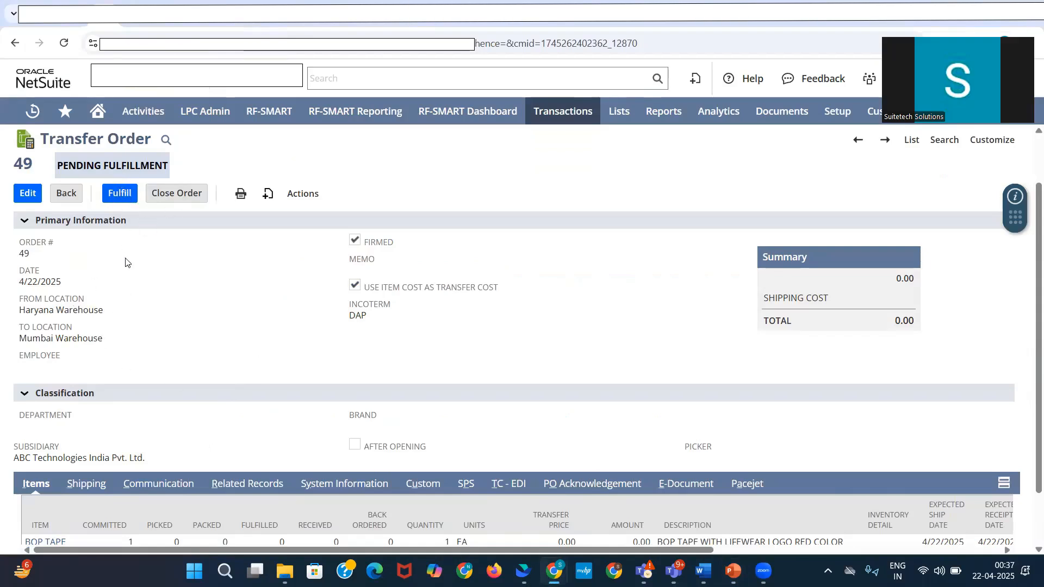
Step: Create an item fulfillment for 1 BOP TAPE from the approved transfer order and save it with the status Picked
{"action": "scroll", "coordinate": [114, 413], "scroll_direction": "down", "scroll_amount": 1}
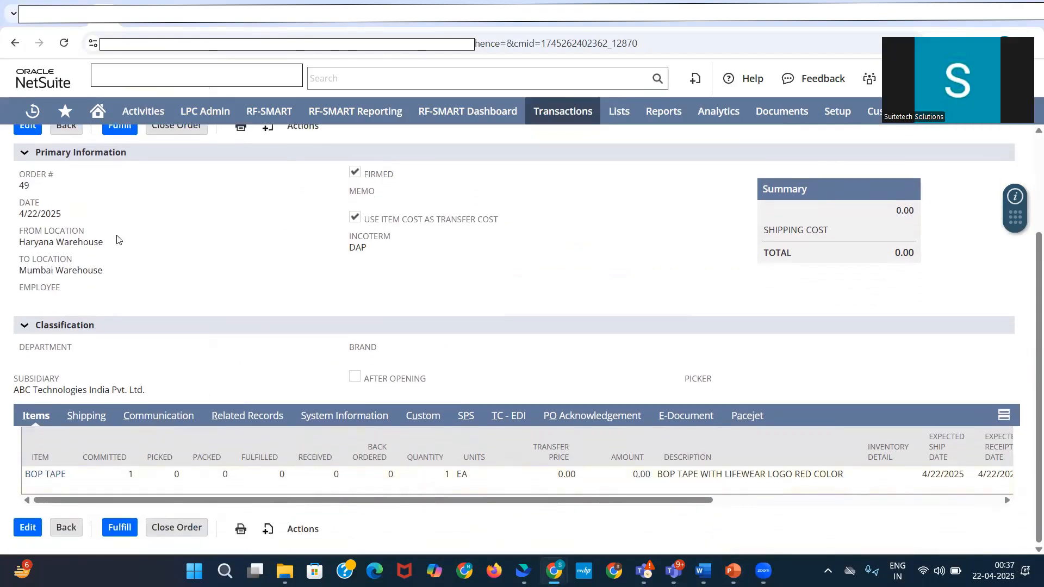
{"action": "scroll", "coordinate": [229, 237], "scroll_direction": "up", "scroll_amount": 1}
{"action": "left_click", "coordinate": [125, 198]}
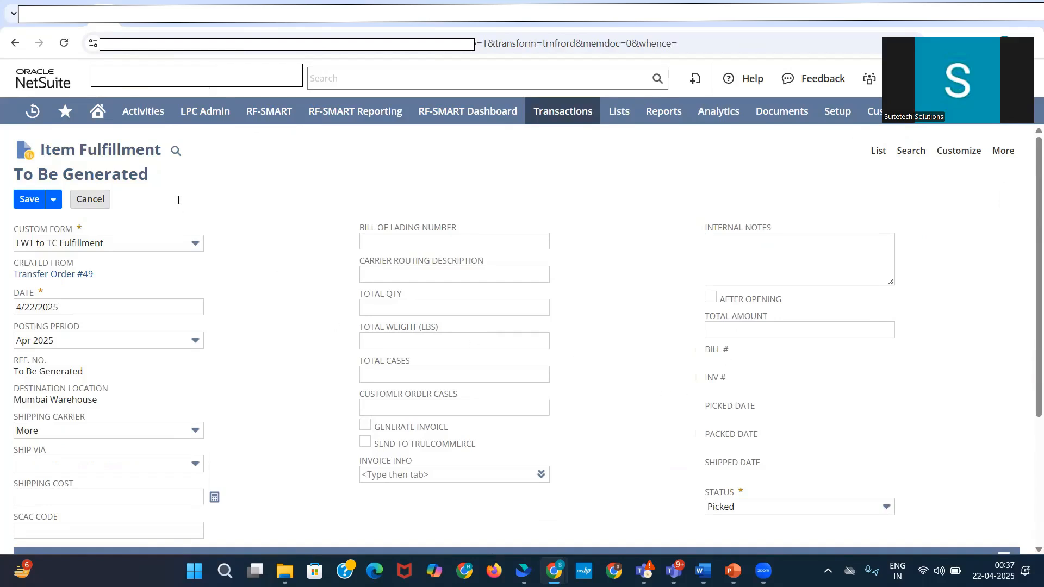
{"action": "scroll", "coordinate": [233, 239], "scroll_direction": "down", "scroll_amount": 4}
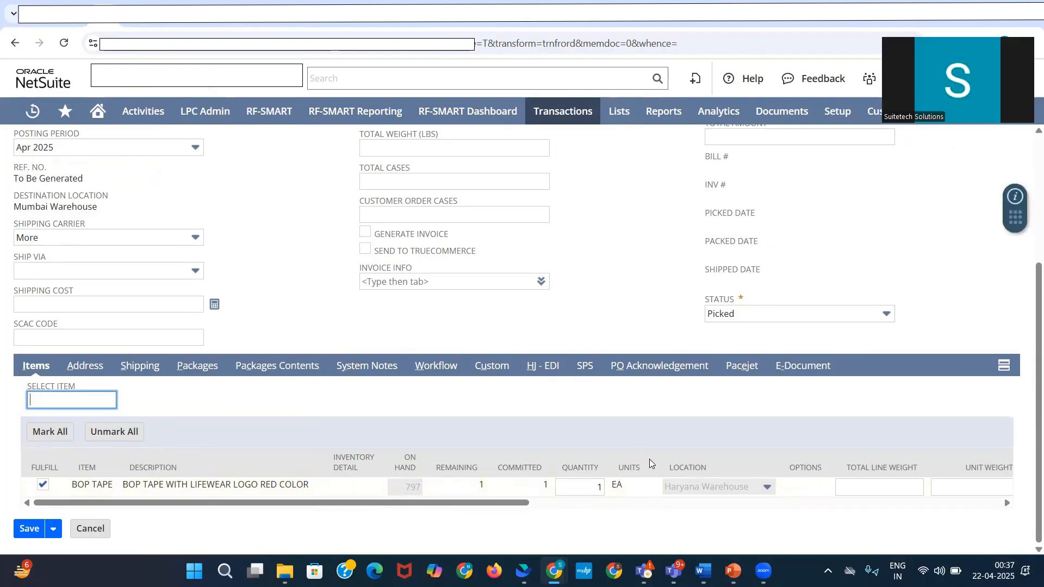
{"action": "scroll", "coordinate": [33, 202], "scroll_direction": "up", "scroll_amount": 4}
{"action": "left_click", "coordinate": [31, 199]}
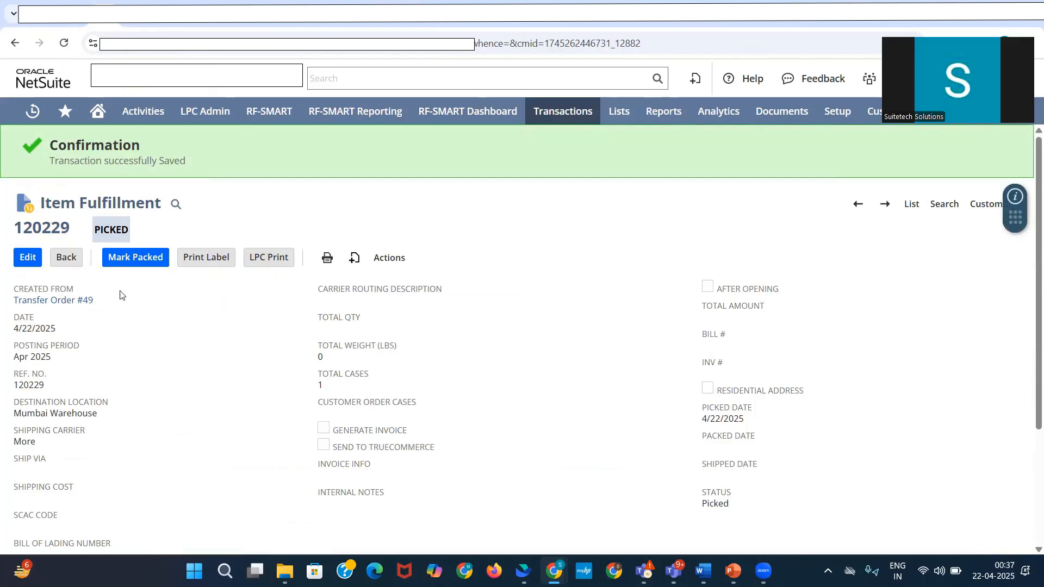
Step: Mark the item fulfillment as packed, check its status, and mark it as shipped
{"action": "left_click", "coordinate": [133, 259]}
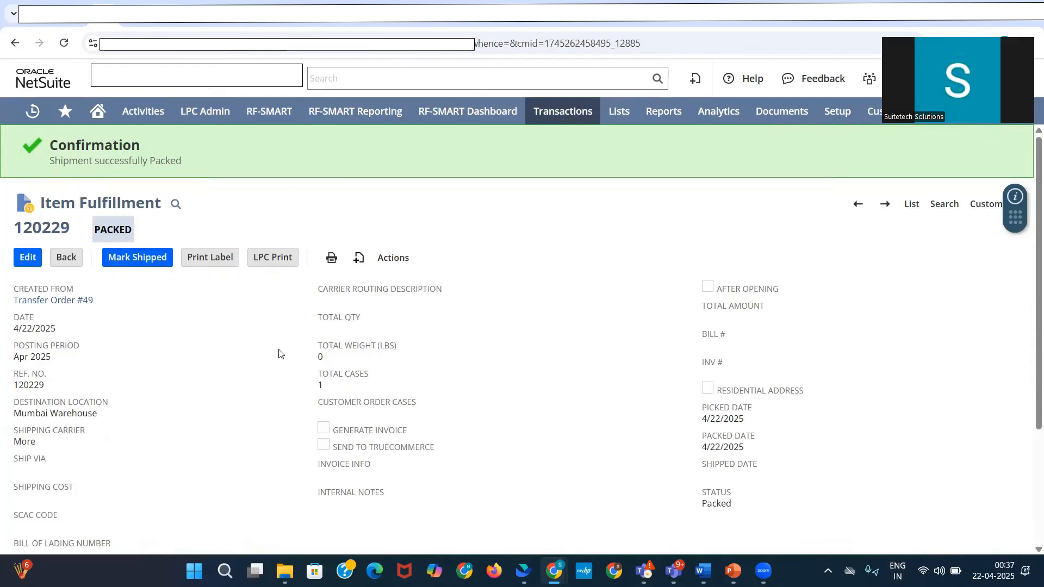
{"action": "scroll", "coordinate": [365, 320], "scroll_direction": "down", "scroll_amount": 1}
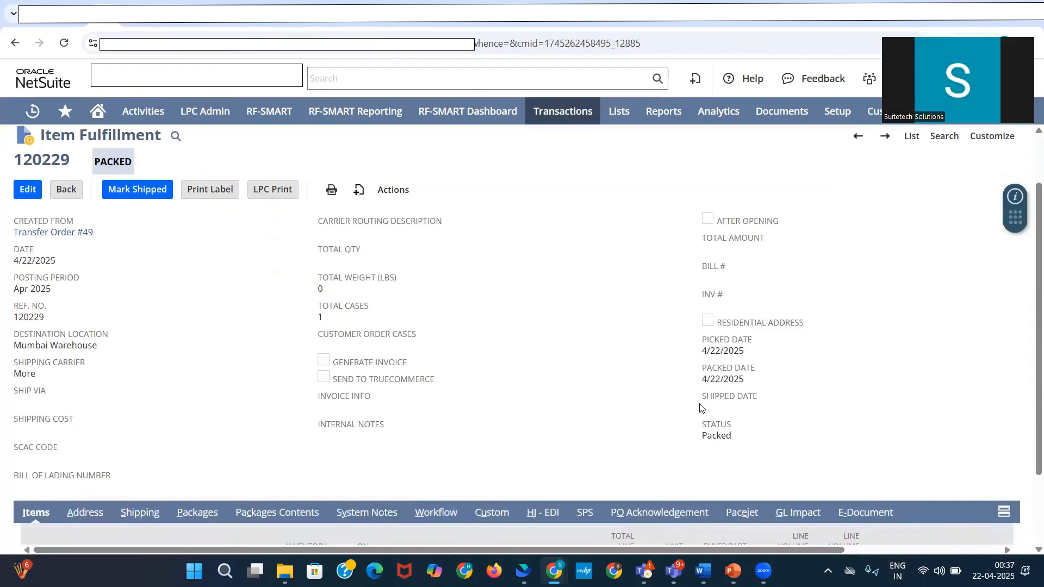
{"action": "left_click_drag", "start_coordinate": [738, 431], "coordinate": [702, 425]}
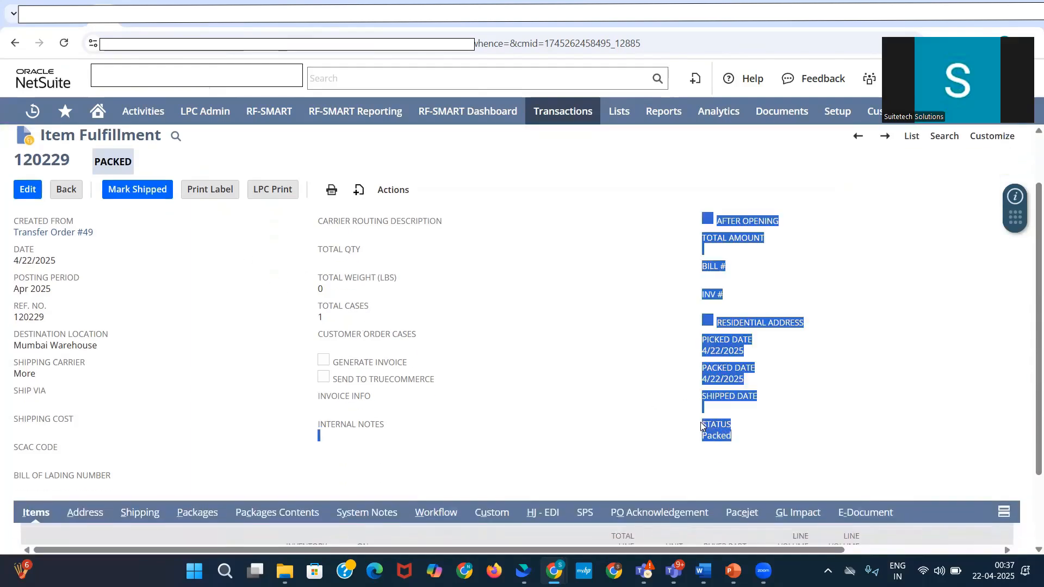
{"action": "left_click", "coordinate": [164, 234]}
{"action": "left_click", "coordinate": [120, 194]}
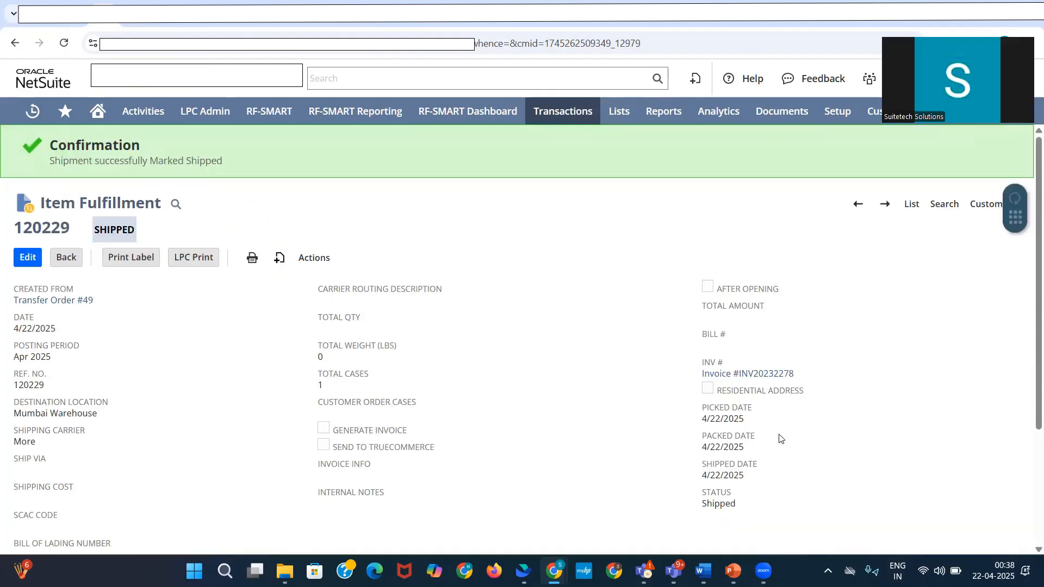
Step: Check the fulfillment's status and invoice reference against the Process to Follow slide in PowerPoint, and return to NetSuite
{"action": "left_click_drag", "start_coordinate": [749, 509], "coordinate": [701, 495]}
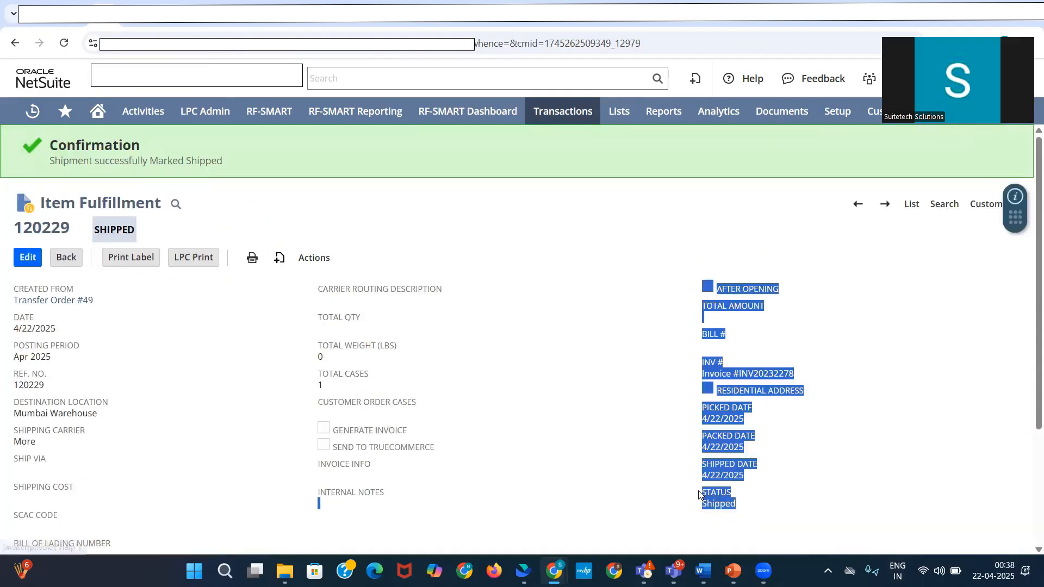
{"action": "left_click", "coordinate": [809, 419]}
{"action": "left_click_drag", "start_coordinate": [821, 376], "coordinate": [701, 367]}
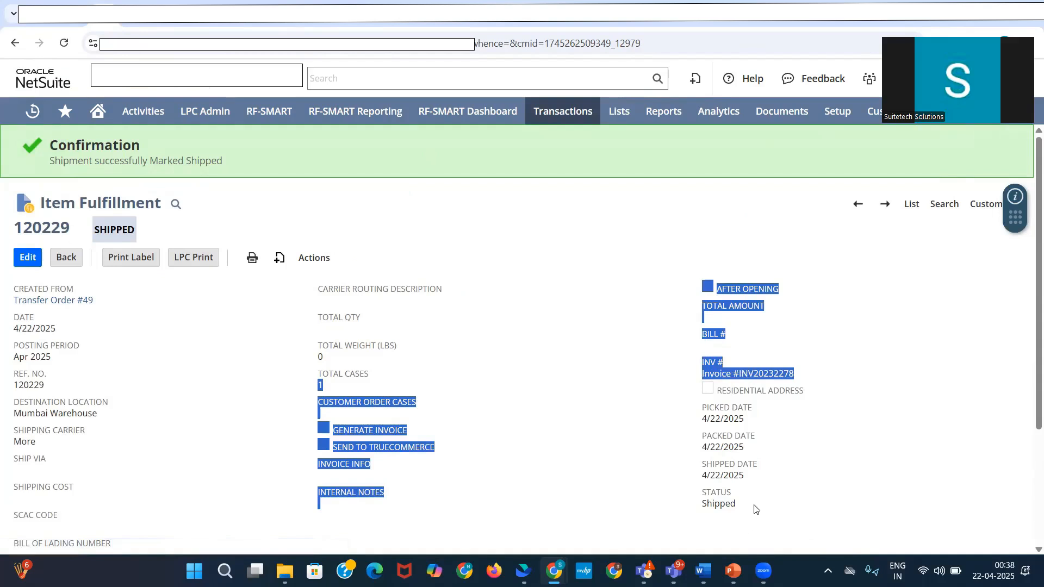
{"action": "mouse_move", "coordinate": [732, 571]}
{"action": "left_click", "coordinate": [729, 518]}
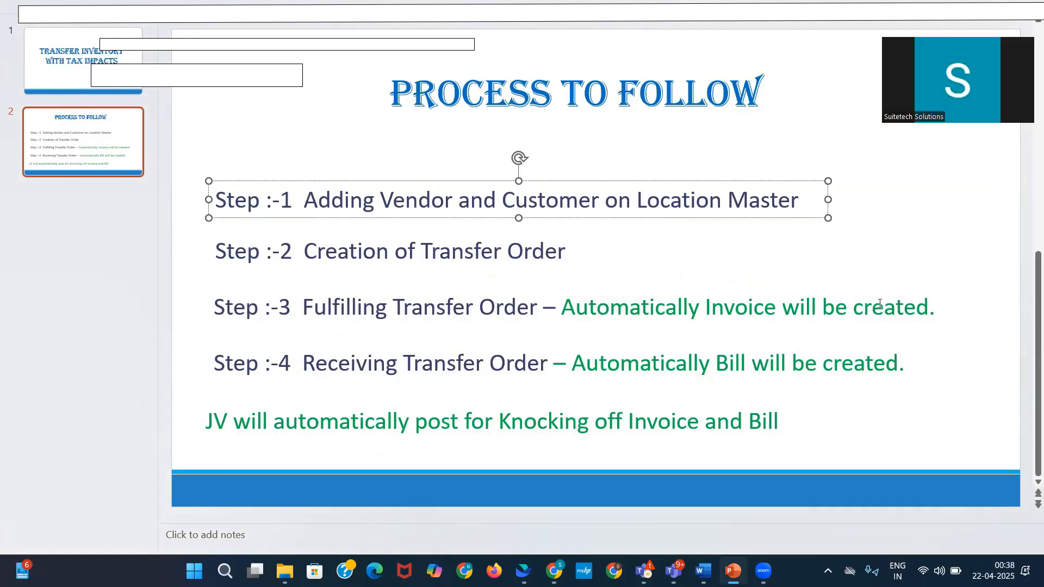
{"action": "key", "text": "alt+Tab"}
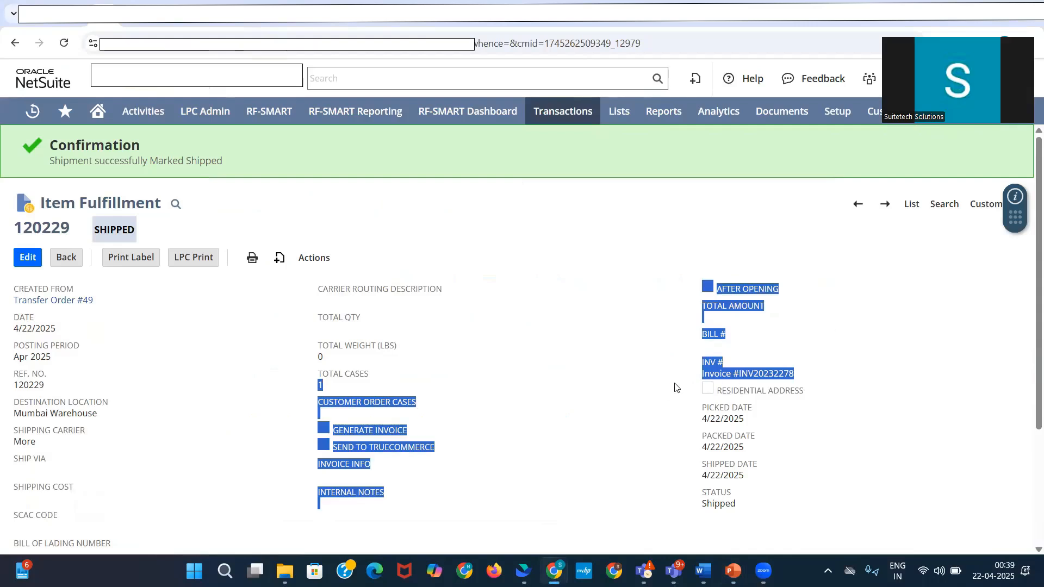
Step: Open the invoice linked to the item fulfillment and examine the subtotal and IGST amounts in its summary
{"action": "left_click", "coordinate": [674, 387]}
{"action": "left_click", "coordinate": [757, 376]}
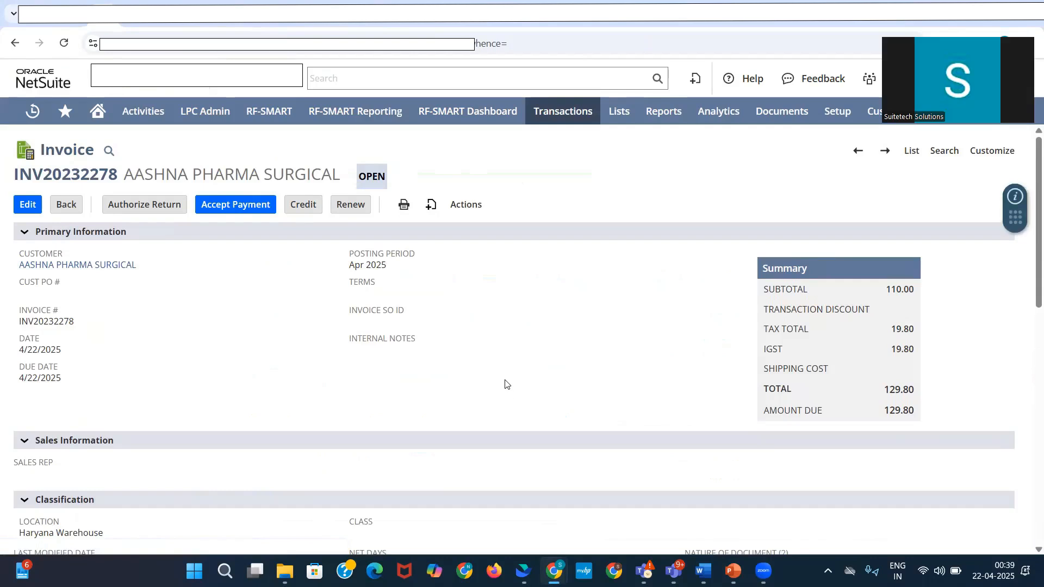
{"action": "left_click_drag", "start_coordinate": [890, 349], "coordinate": [904, 350]}
{"action": "left_click", "coordinate": [917, 350]}
{"action": "scroll", "coordinate": [870, 388], "scroll_direction": "down", "scroll_amount": 4}
{"action": "scroll", "coordinate": [838, 255], "scroll_direction": "up", "scroll_amount": 3}
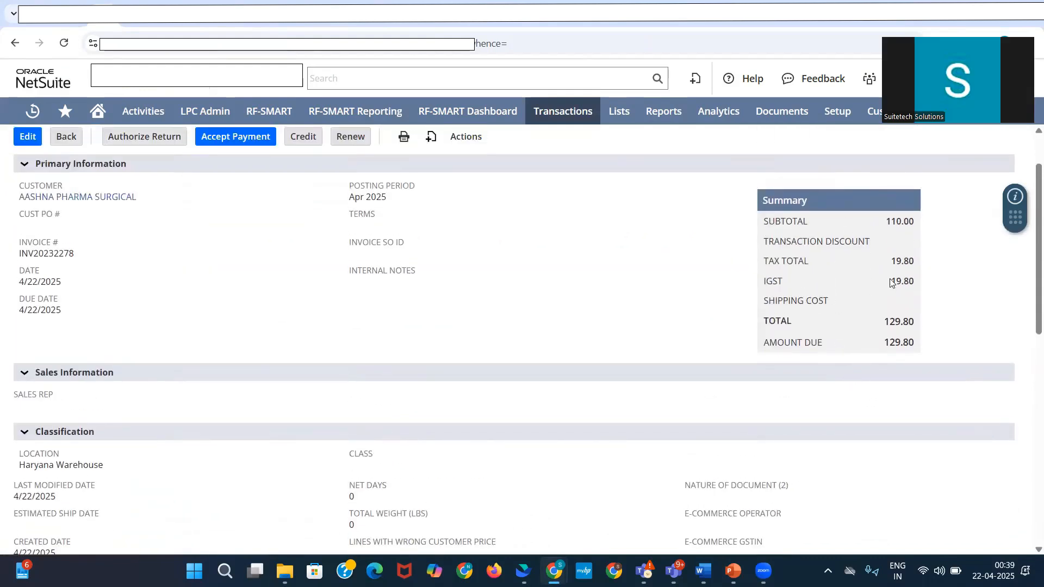
Step: Check the invoice's subtotal and line details, and open its GL Impact page
{"action": "double_click", "coordinate": [889, 219]}
{"action": "scroll", "coordinate": [882, 351], "scroll_direction": "down", "scroll_amount": 8}
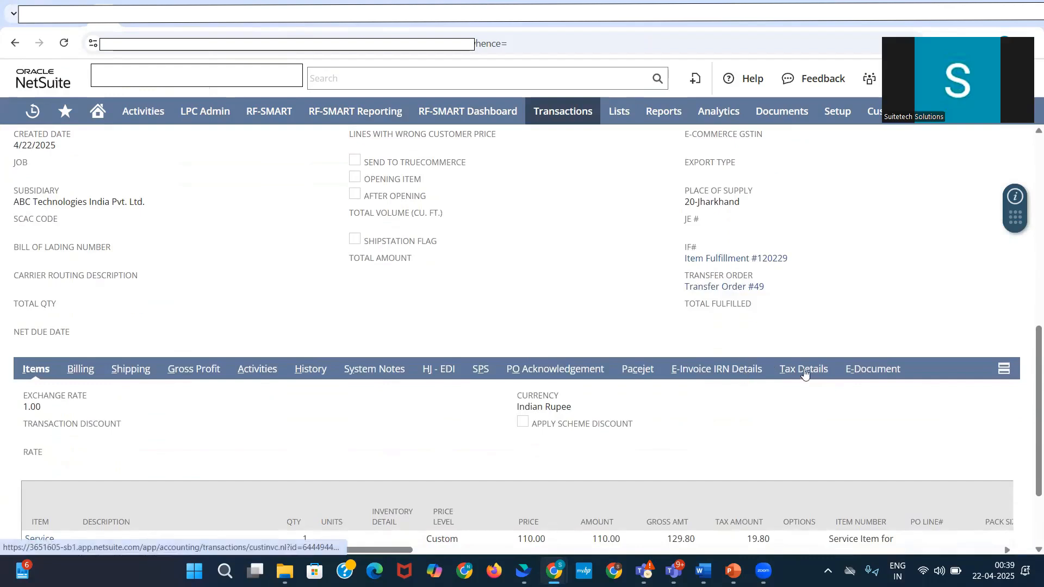
{"action": "scroll", "coordinate": [457, 269], "scroll_direction": "up", "scroll_amount": 8}
{"action": "mouse_move", "coordinate": [458, 210]}
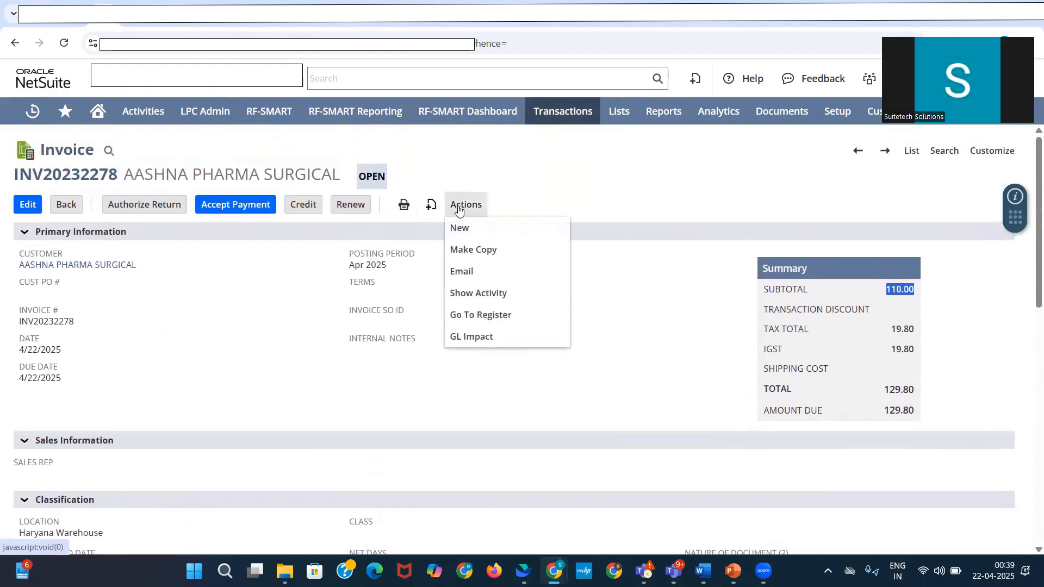
{"action": "left_click", "coordinate": [497, 333]}
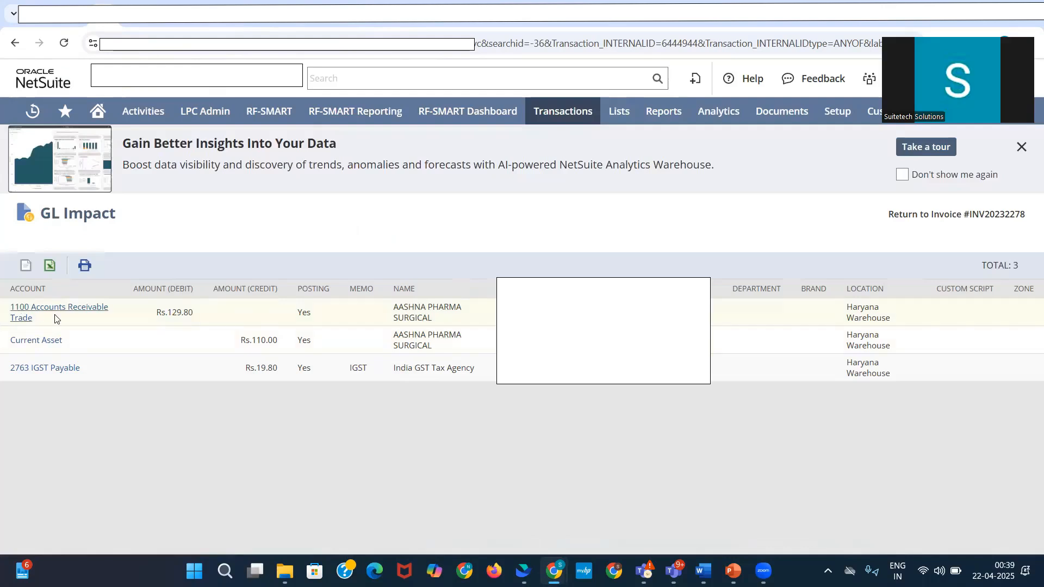
Step: Examine the invoice's GL postings for the Accounts Receivable Trade debit and the Current Asset and IGST Payable credits
{"action": "left_click_drag", "start_coordinate": [54, 326], "coordinate": [11, 308]}
{"action": "left_click_drag", "start_coordinate": [194, 313], "coordinate": [155, 321]}
{"action": "left_click_drag", "start_coordinate": [85, 342], "coordinate": [9, 341]}
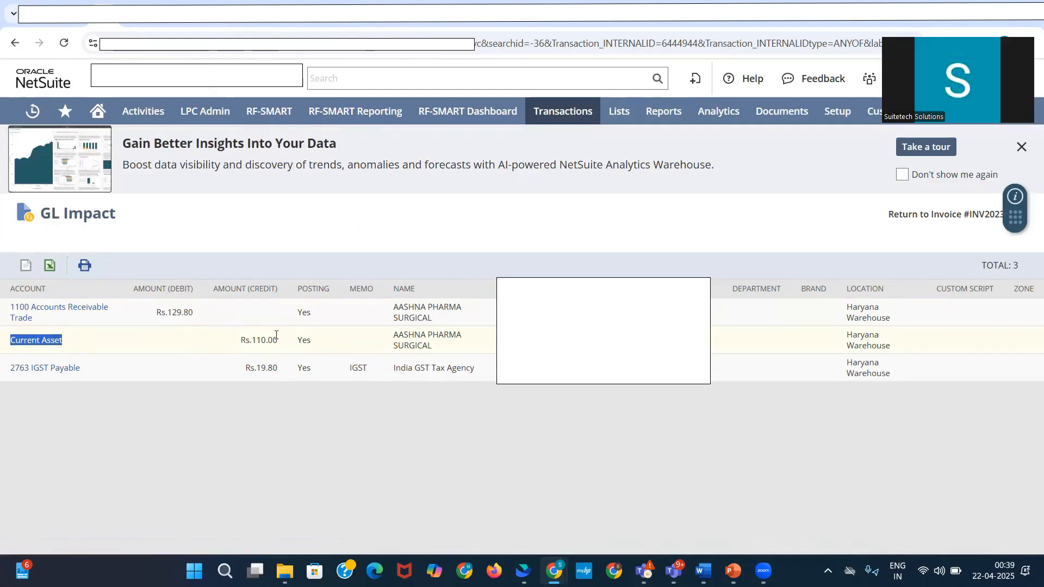
{"action": "left_click_drag", "start_coordinate": [238, 343], "coordinate": [292, 341]}
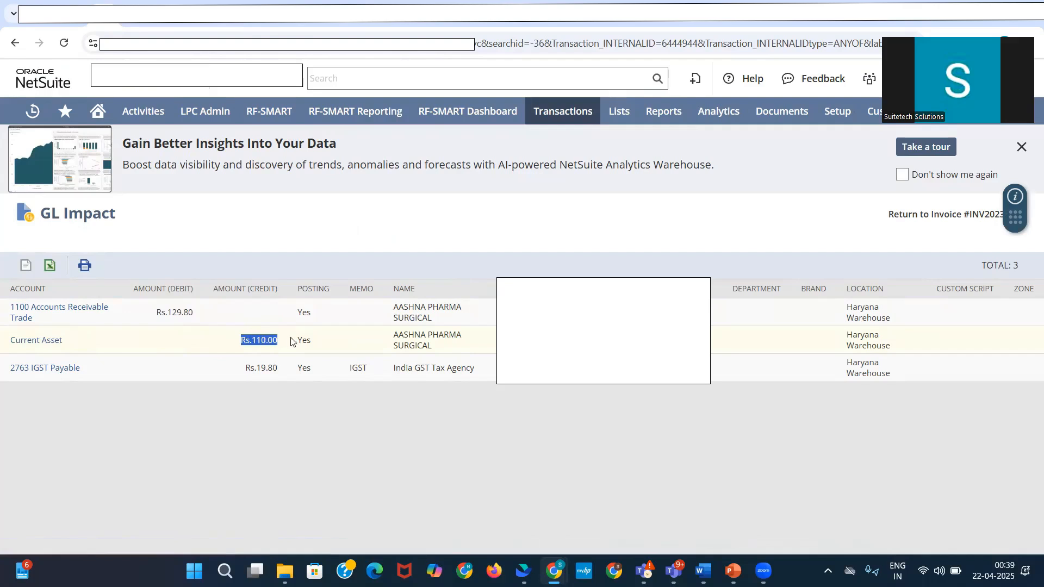
{"action": "left_click_drag", "start_coordinate": [92, 368], "coordinate": [3, 375]}
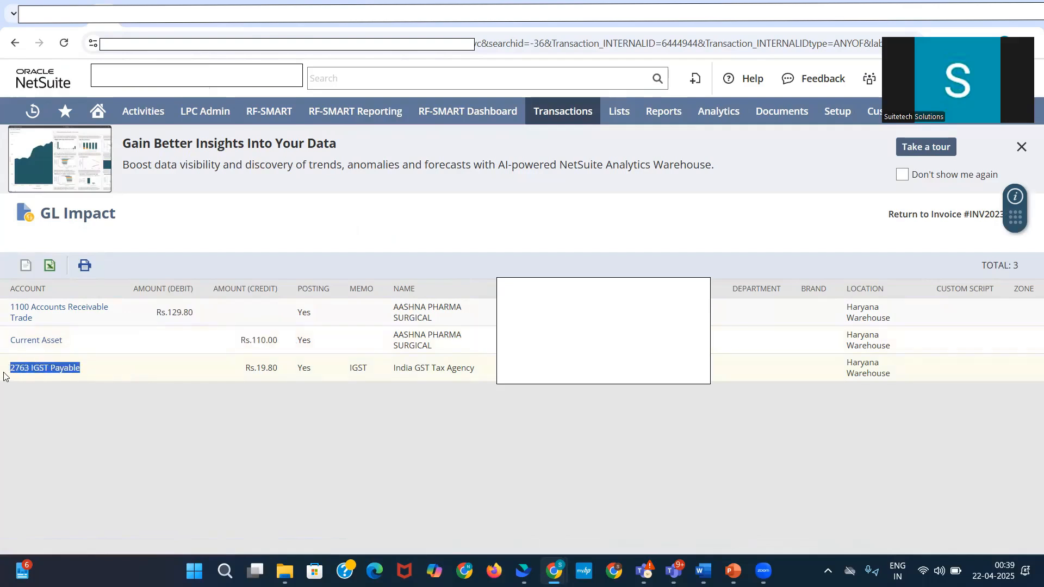
{"action": "left_click_drag", "start_coordinate": [282, 367], "coordinate": [239, 374]}
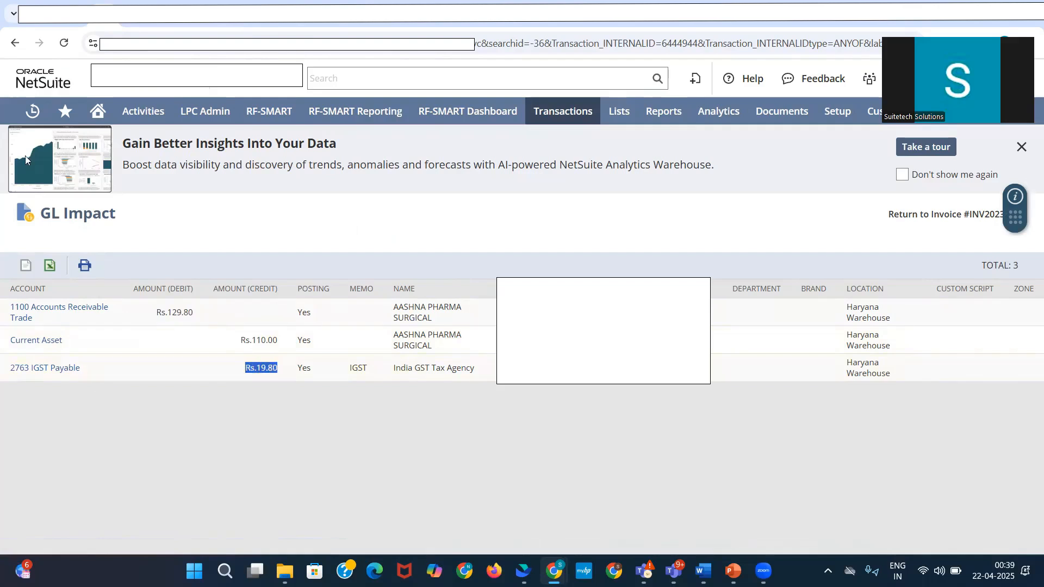
Step: Return to the invoice from its GL impact and open the item fulfillment linked to it
{"action": "left_click", "coordinate": [9, 44]}
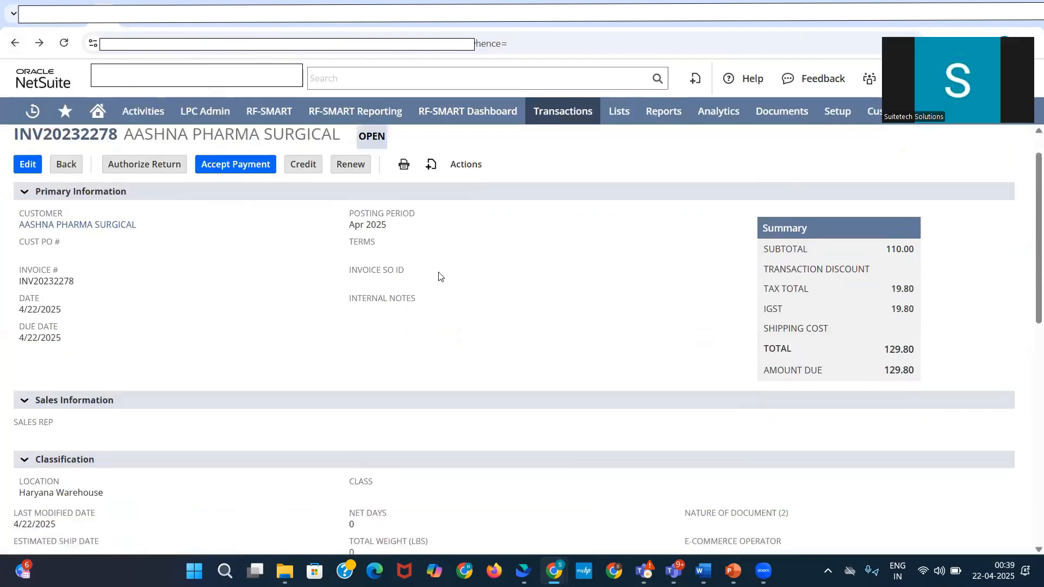
{"action": "scroll", "coordinate": [348, 390], "scroll_direction": "down", "scroll_amount": 4}
{"action": "scroll", "coordinate": [348, 390], "scroll_direction": "down", "scroll_amount": 1}
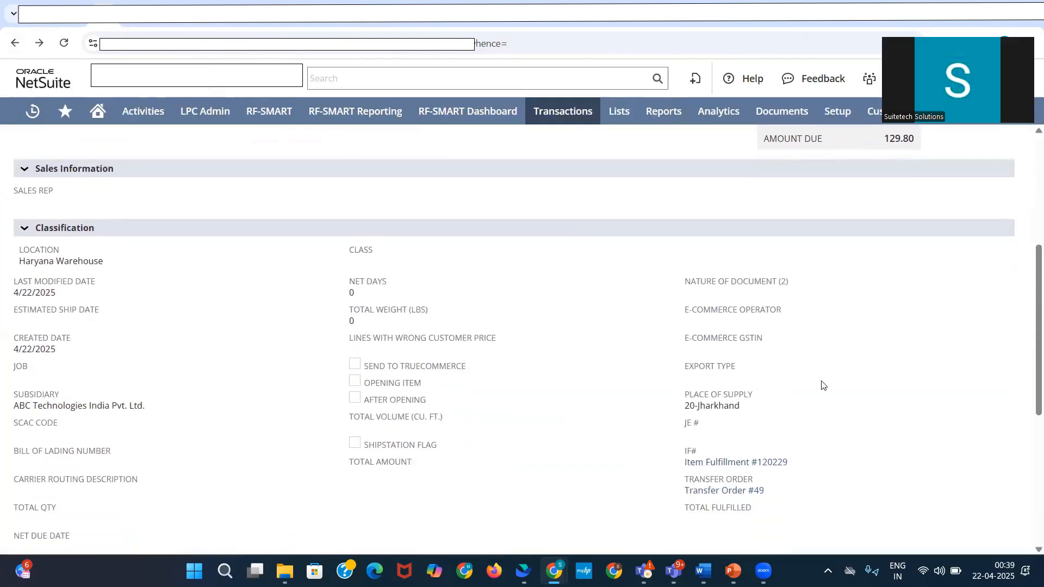
{"action": "left_click", "coordinate": [728, 463]}
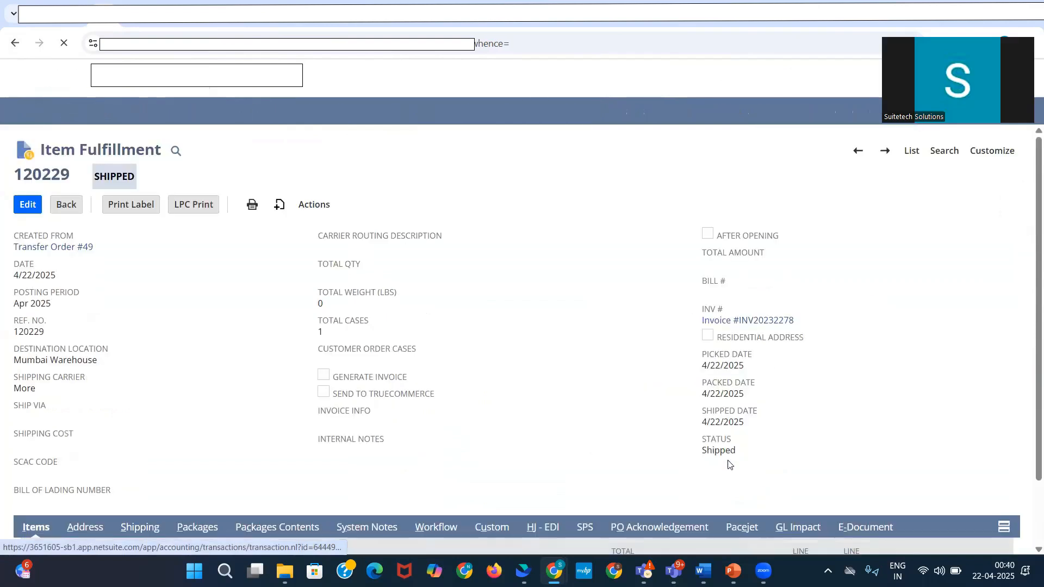
Step: Show the item fulfillment's GL impact, examine the Inventory In Transit debit and Raw Material credit, and return to its item lines
{"action": "scroll", "coordinate": [728, 463], "scroll_direction": "down", "scroll_amount": 2}
{"action": "left_click", "coordinate": [804, 414]}
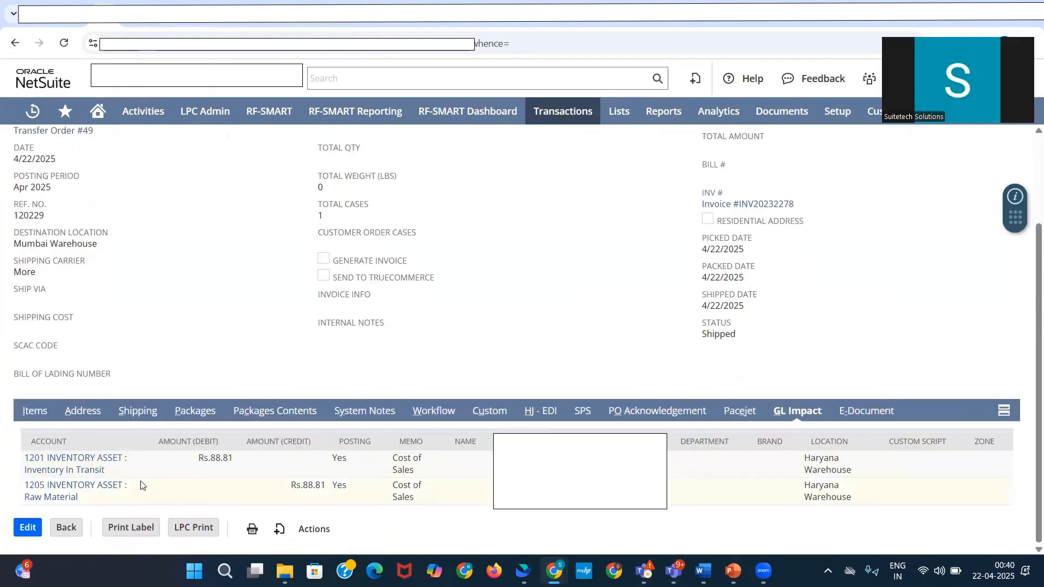
{"action": "left_click_drag", "start_coordinate": [107, 471], "coordinate": [84, 459]}
{"action": "left_click_drag", "start_coordinate": [234, 459], "coordinate": [198, 459]}
{"action": "left_click_drag", "start_coordinate": [99, 500], "coordinate": [30, 496]}
{"action": "left_click_drag", "start_coordinate": [287, 494], "coordinate": [330, 487]}
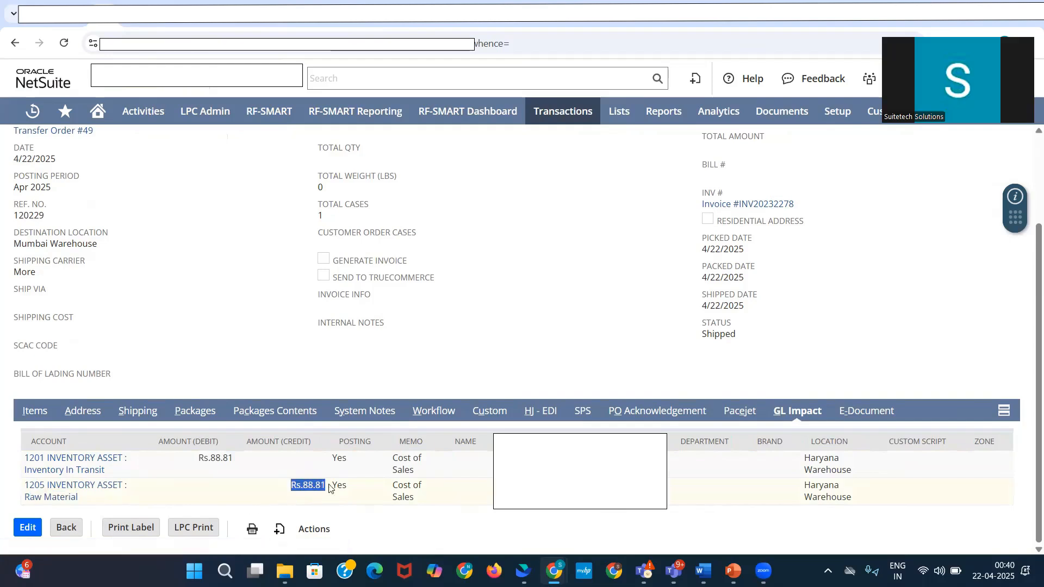
{"action": "left_click", "coordinate": [37, 414]}
Step: Check the Fulfilling Transfer Order step on the Process to Follow slide in PowerPoint, and return to NetSuite
{"action": "key", "text": "alt+Tab"}
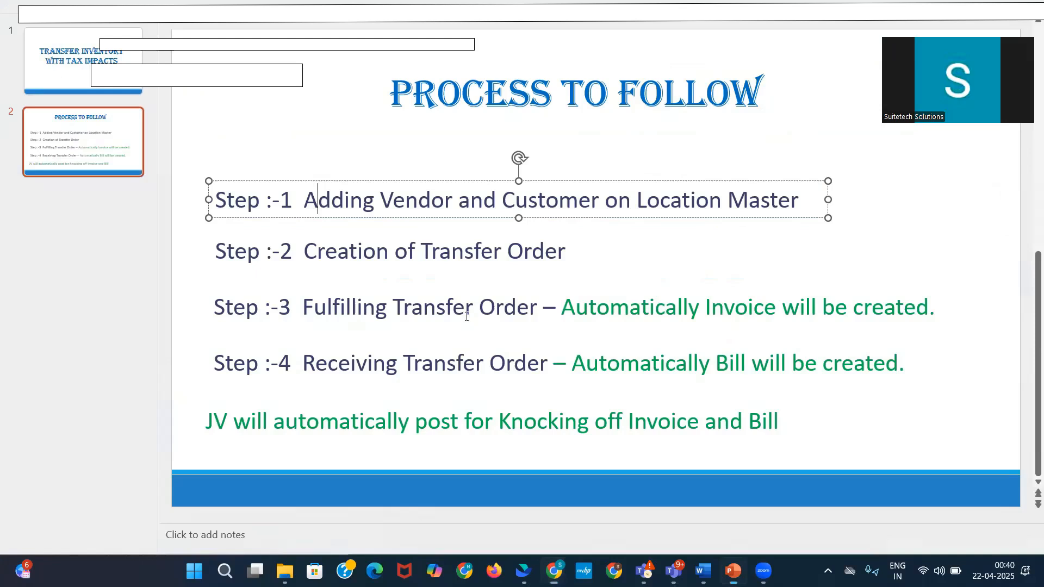
{"action": "left_click", "coordinate": [330, 311]}
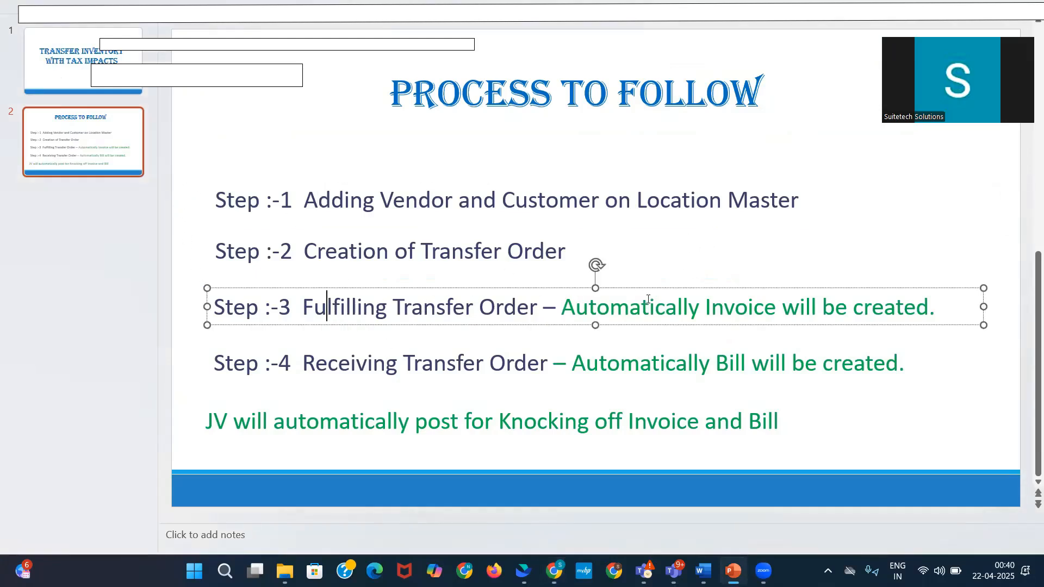
{"action": "key", "text": "alt+Tab"}
Step: Open the transfer order behind the item fulfillment and check its status, from location and to location
{"action": "scroll", "coordinate": [69, 275], "scroll_direction": "up", "scroll_amount": 2}
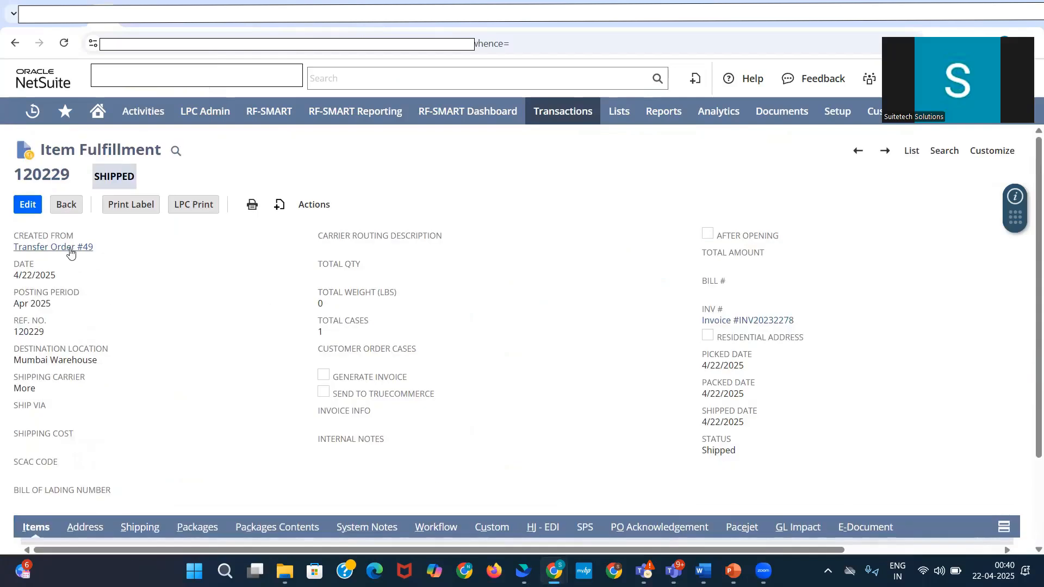
{"action": "left_click", "coordinate": [69, 251]}
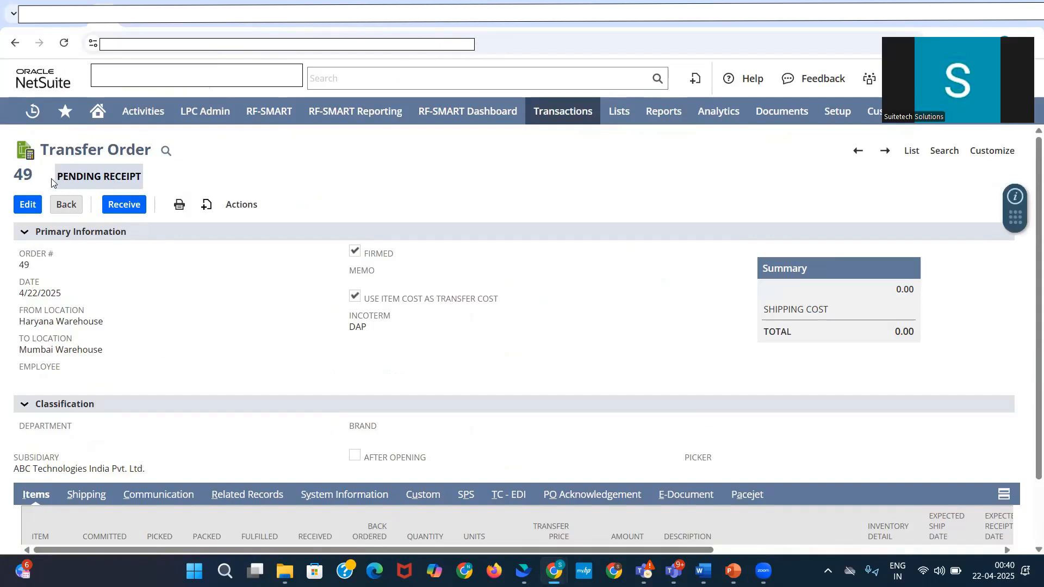
{"action": "left_click_drag", "start_coordinate": [57, 177], "coordinate": [137, 178]}
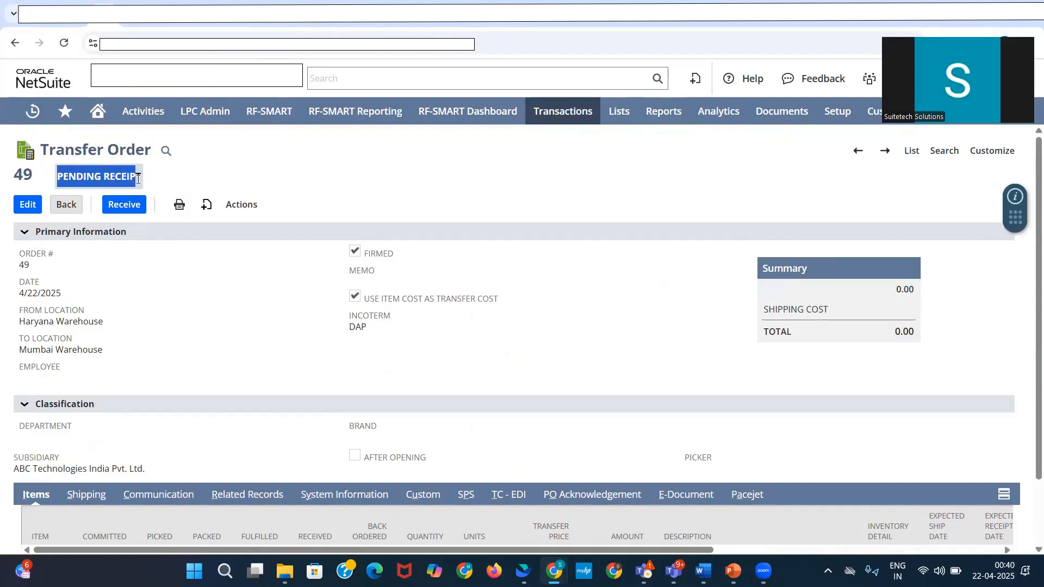
{"action": "left_click_drag", "start_coordinate": [110, 324], "coordinate": [21, 327]}
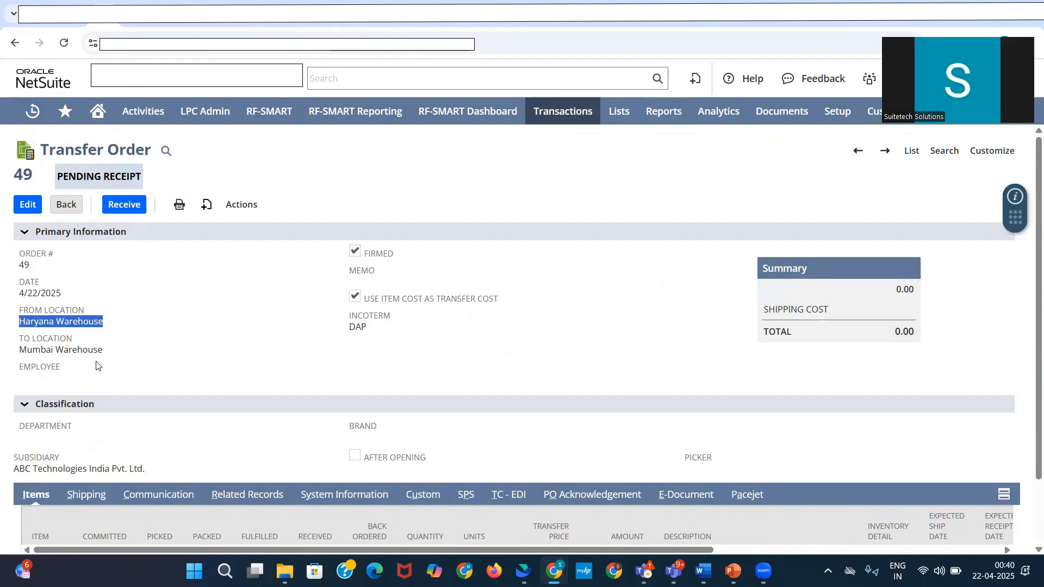
{"action": "left_click_drag", "start_coordinate": [104, 350], "coordinate": [42, 349]}
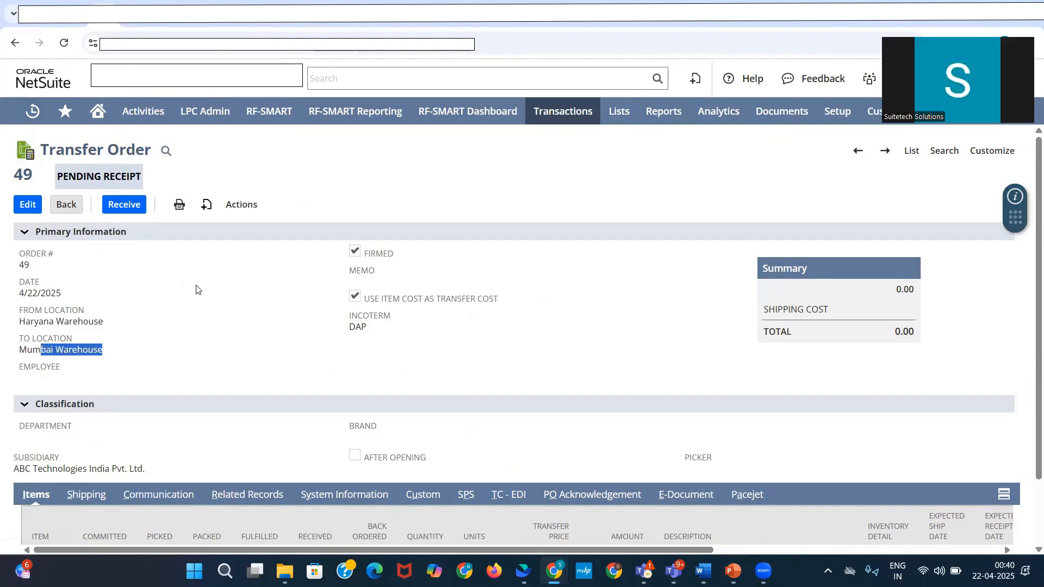
Step: Receive the transfer order by creating an item receipt for 1 BOP TAPE into Mumbai Warehouse, and save it
{"action": "left_click", "coordinate": [125, 209]}
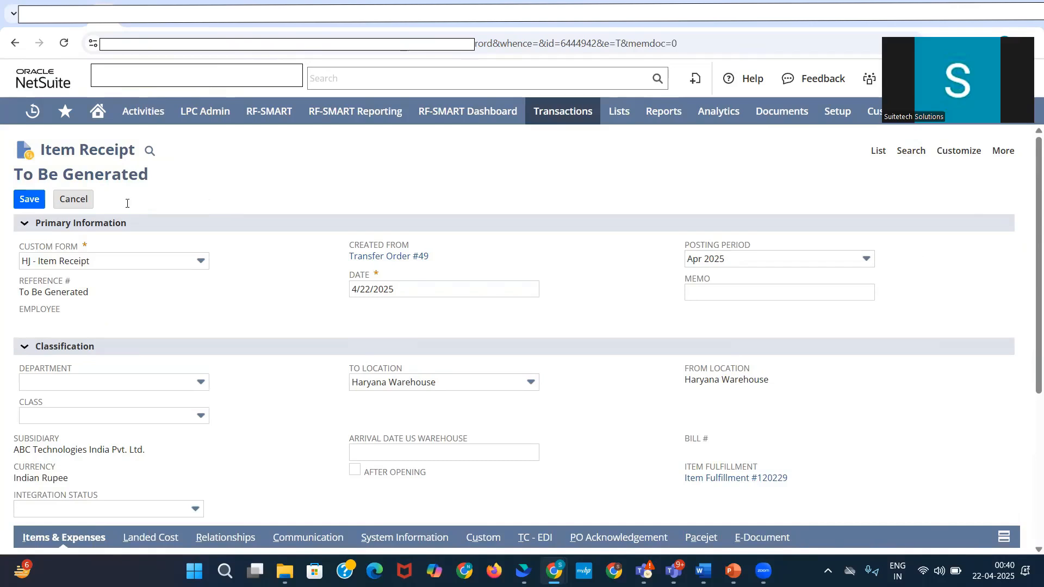
{"action": "scroll", "coordinate": [126, 203], "scroll_direction": "down", "scroll_amount": 5}
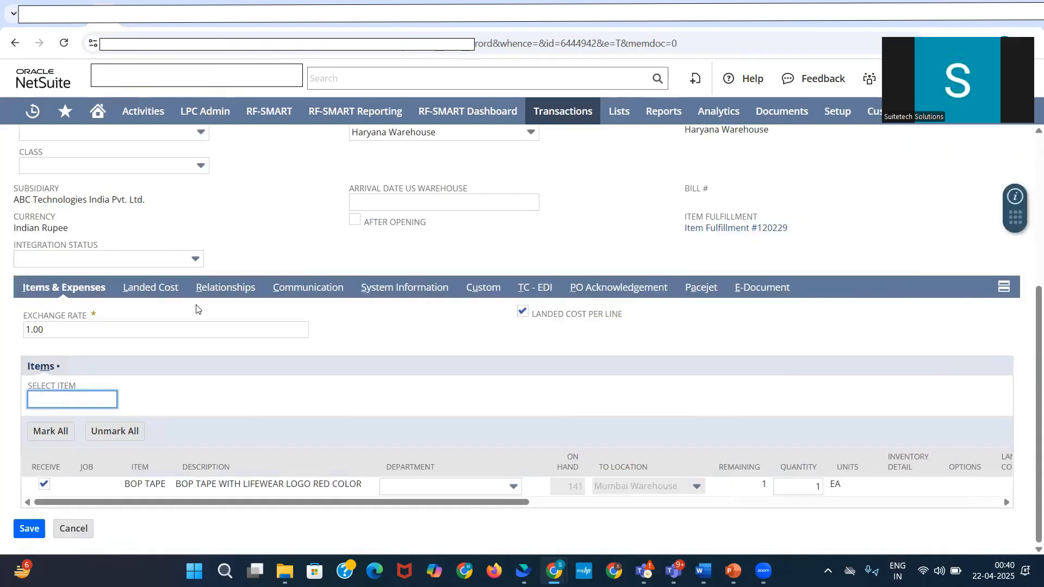
{"action": "scroll", "coordinate": [199, 309], "scroll_direction": "up", "scroll_amount": 3}
{"action": "scroll", "coordinate": [380, 389], "scroll_direction": "up", "scroll_amount": 3}
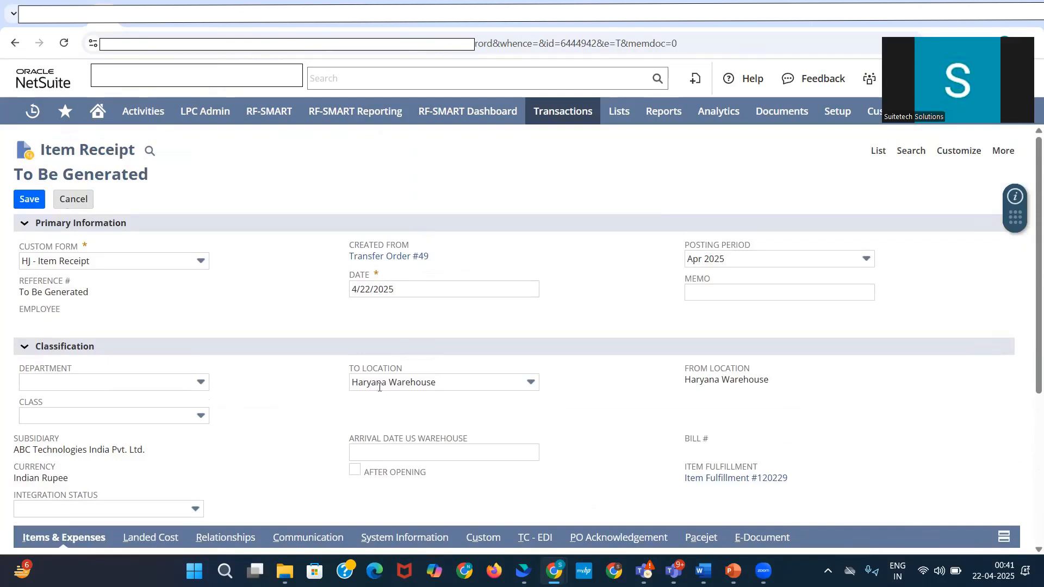
{"action": "left_click", "coordinate": [16, 203]}
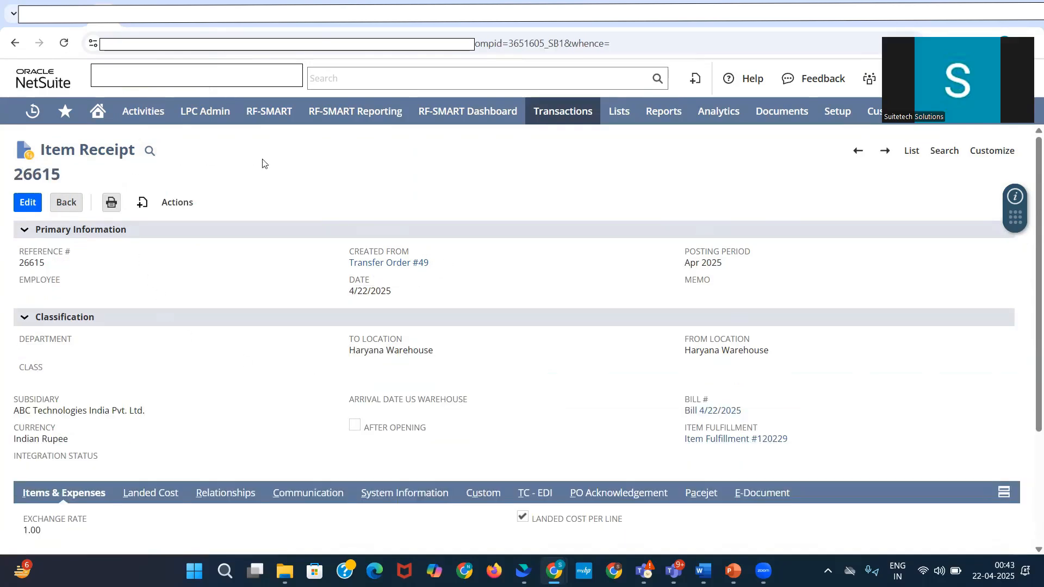
Step: Open the bill linked to the item receipt in a new browser tab
{"action": "left_click_drag", "start_coordinate": [760, 412], "coordinate": [688, 412]}
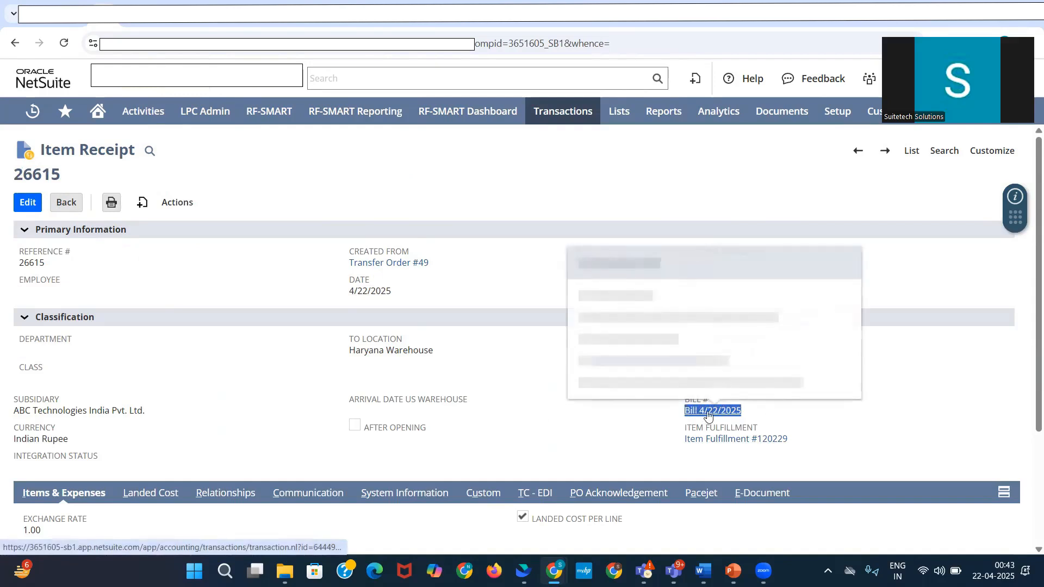
{"action": "right_click", "coordinate": [712, 411]}
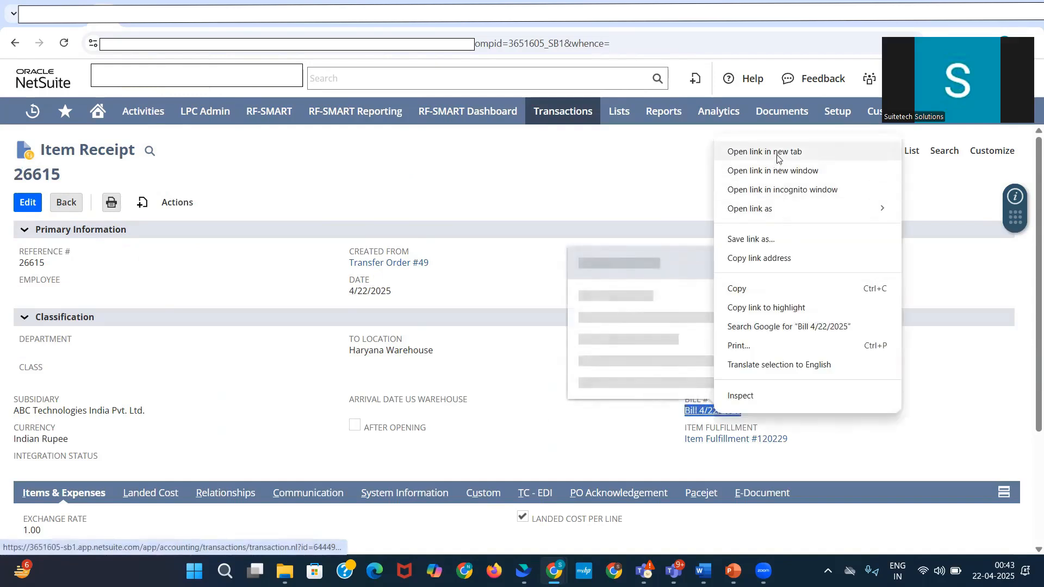
{"action": "left_click", "coordinate": [750, 150]}
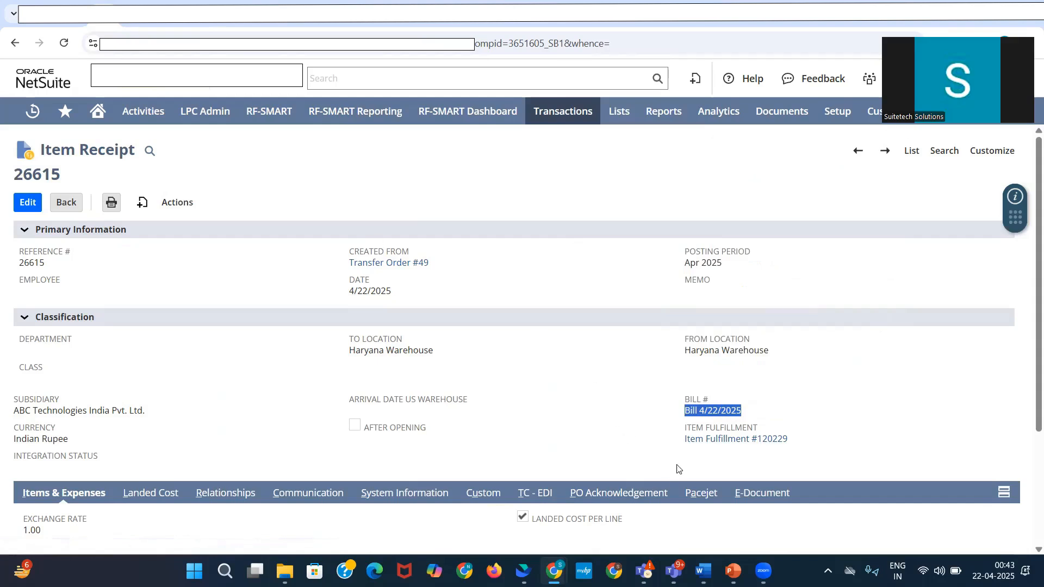
Step: Review the item receipt's lines, open its GL impact, and examine the Raw Material debit and Inventory In Transit credit
{"action": "scroll", "coordinate": [216, 463], "scroll_direction": "down", "scroll_amount": 2}
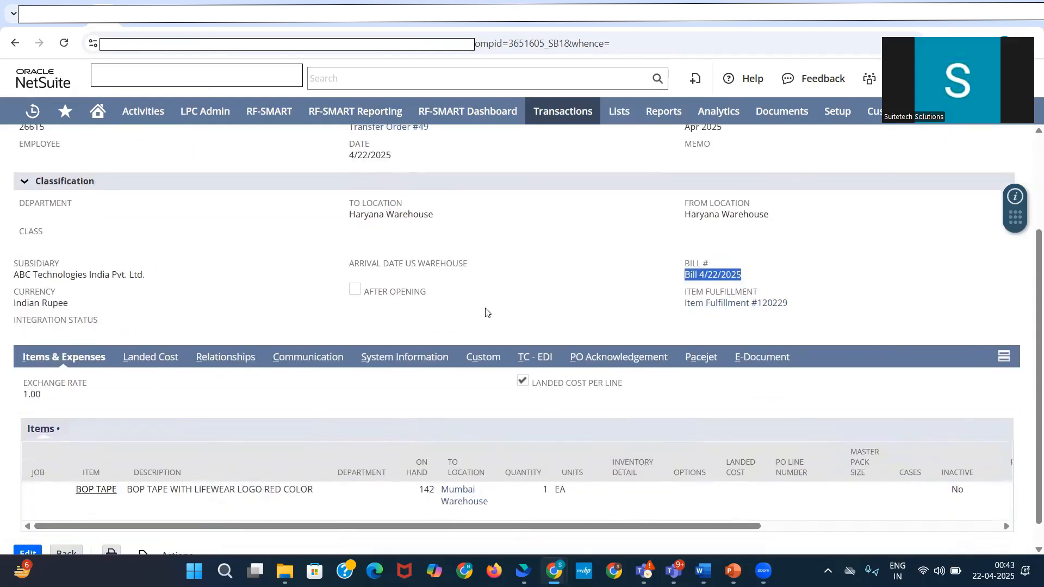
{"action": "scroll", "coordinate": [338, 366], "scroll_direction": "up", "scroll_amount": 2}
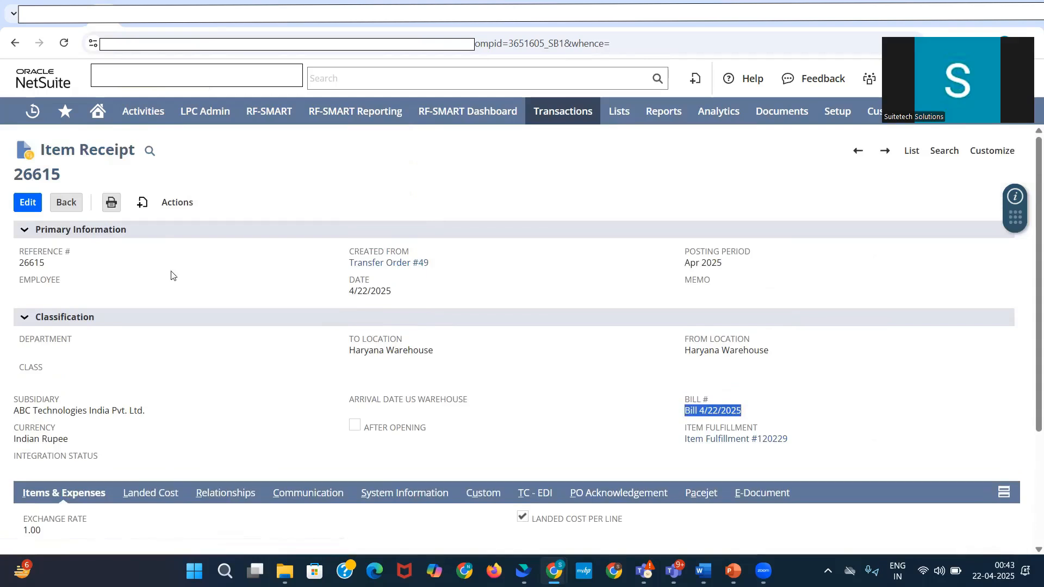
{"action": "mouse_move", "coordinate": [190, 205]}
{"action": "left_click", "coordinate": [205, 243]}
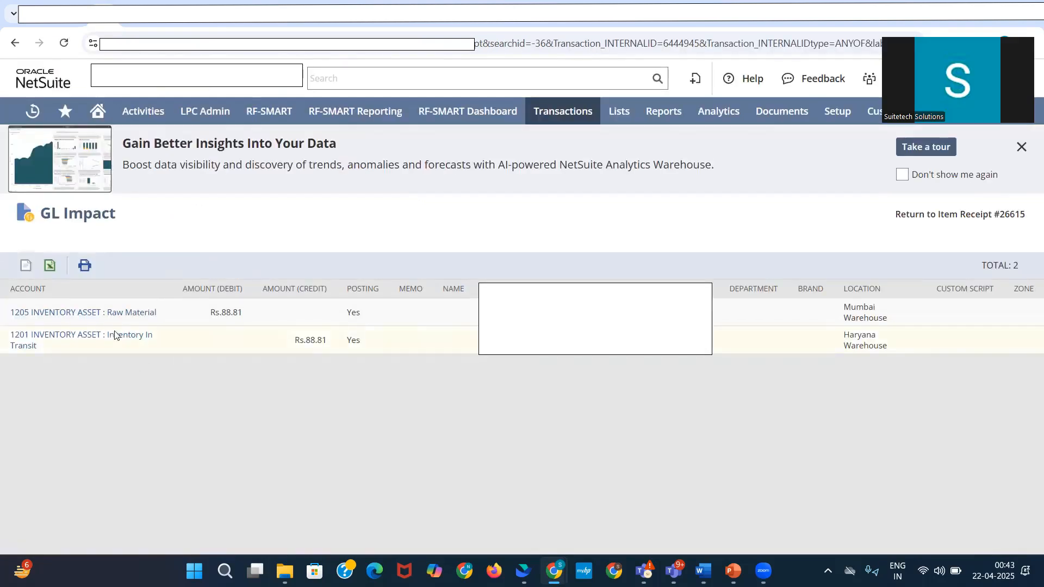
{"action": "left_click_drag", "start_coordinate": [173, 313], "coordinate": [77, 313]}
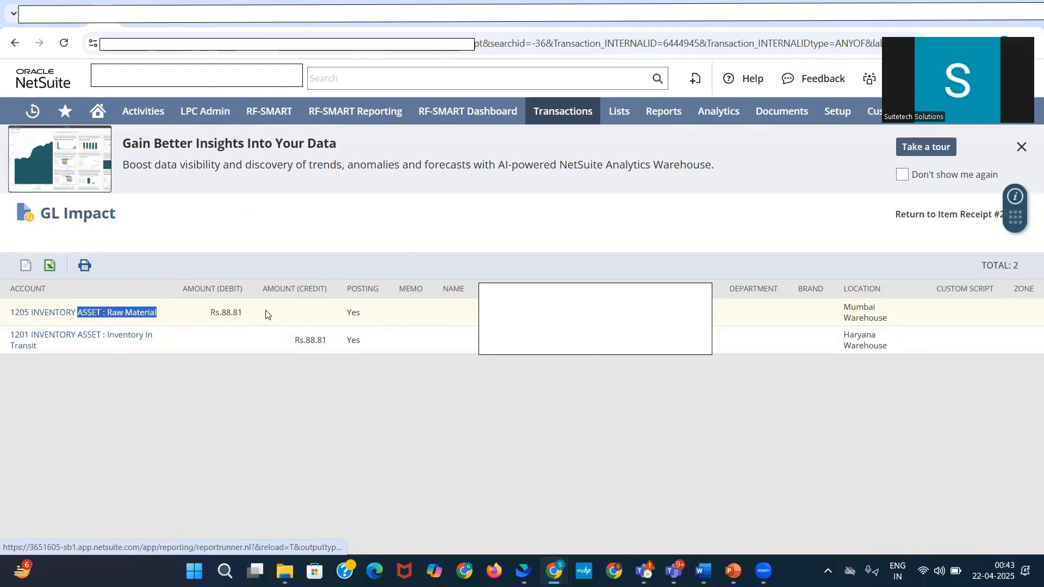
{"action": "left_click_drag", "start_coordinate": [266, 314], "coordinate": [210, 313]}
{"action": "left_click_drag", "start_coordinate": [51, 348], "coordinate": [46, 336]}
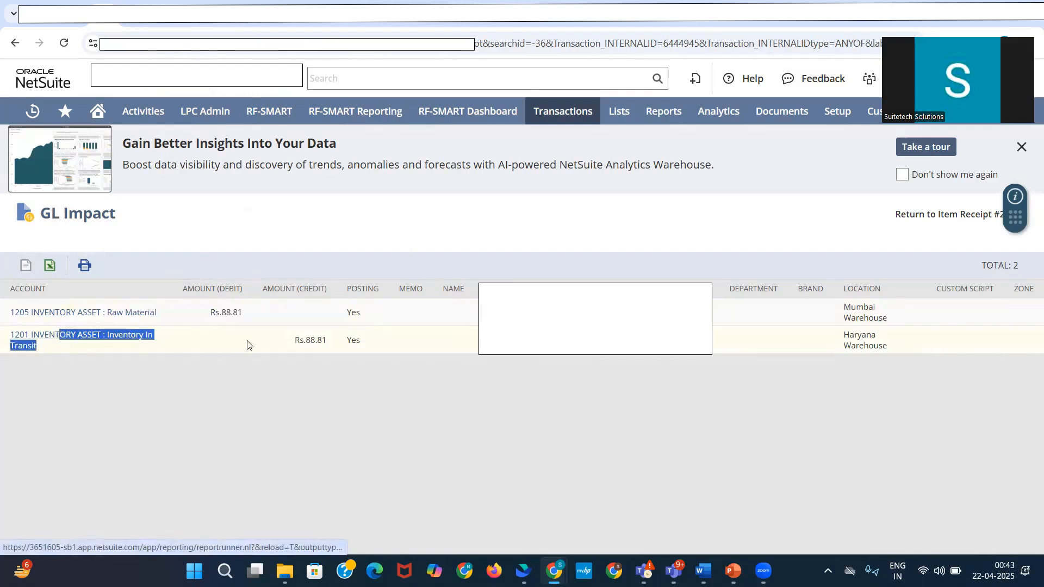
{"action": "left_click_drag", "start_coordinate": [327, 340], "coordinate": [301, 340]}
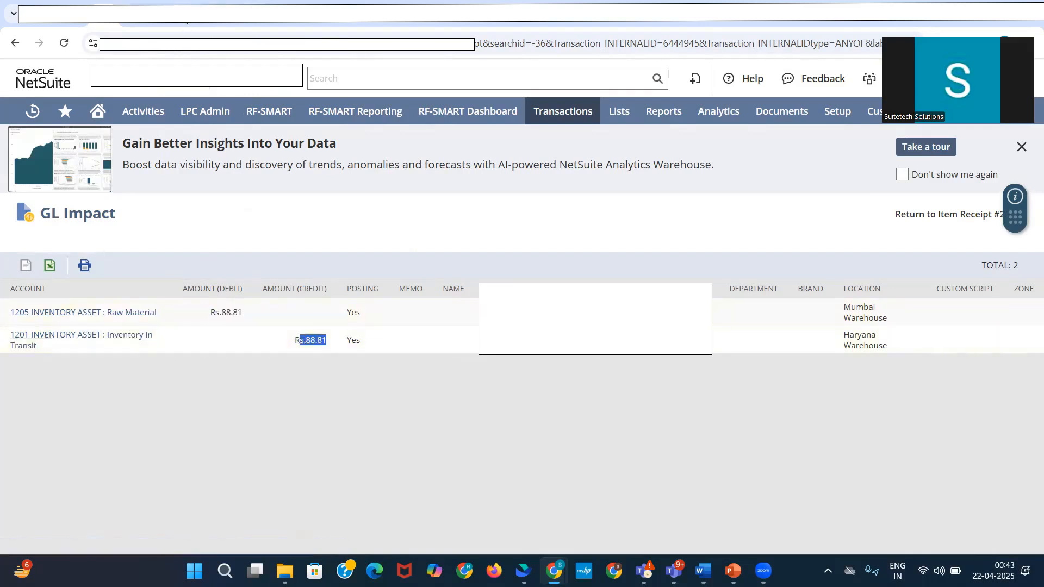
Step: Review the bill's amount, tax, location and the Service Item For Purchase line with its rate, gross amount and tax amount
{"action": "left_click", "coordinate": [186, 20]}
{"action": "scroll", "coordinate": [825, 384], "scroll_direction": "down", "scroll_amount": 1}
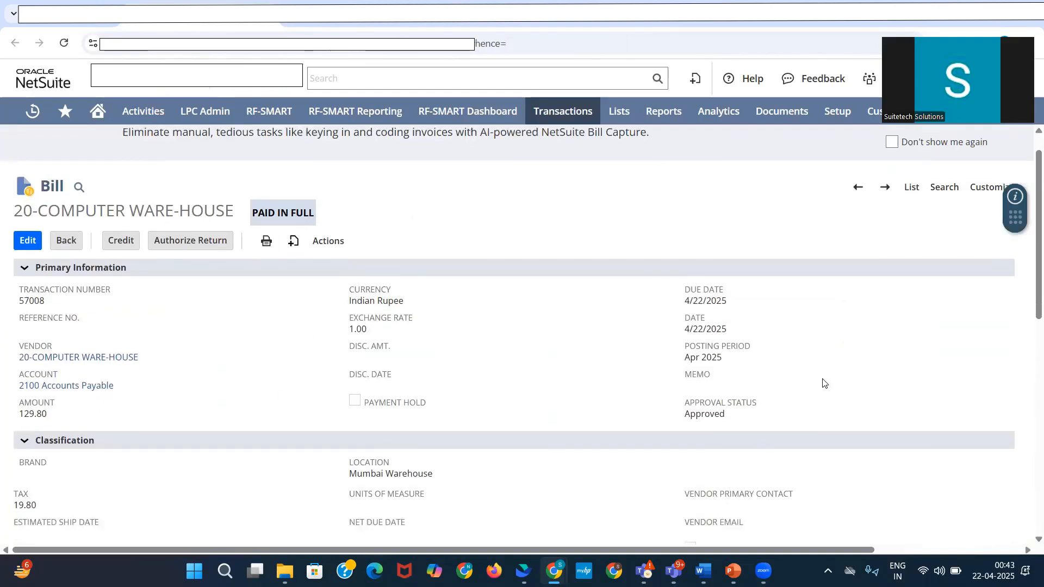
{"action": "scroll", "coordinate": [823, 382], "scroll_direction": "down", "scroll_amount": 2}
{"action": "double_click", "coordinate": [25, 308]}
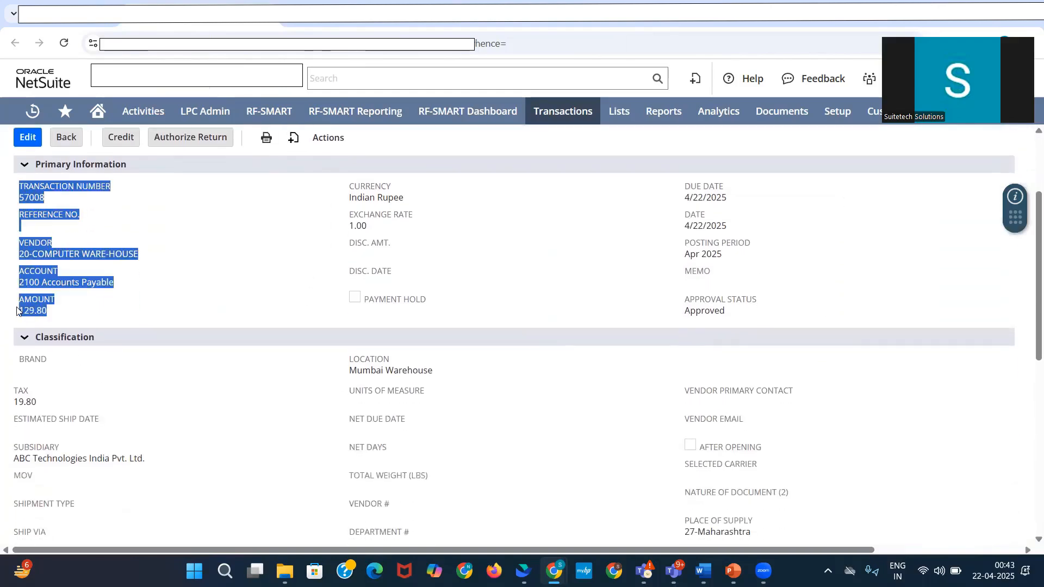
{"action": "left_click_drag", "start_coordinate": [37, 402], "coordinate": [17, 399]}
{"action": "scroll", "coordinate": [625, 414], "scroll_direction": "down", "scroll_amount": 8}
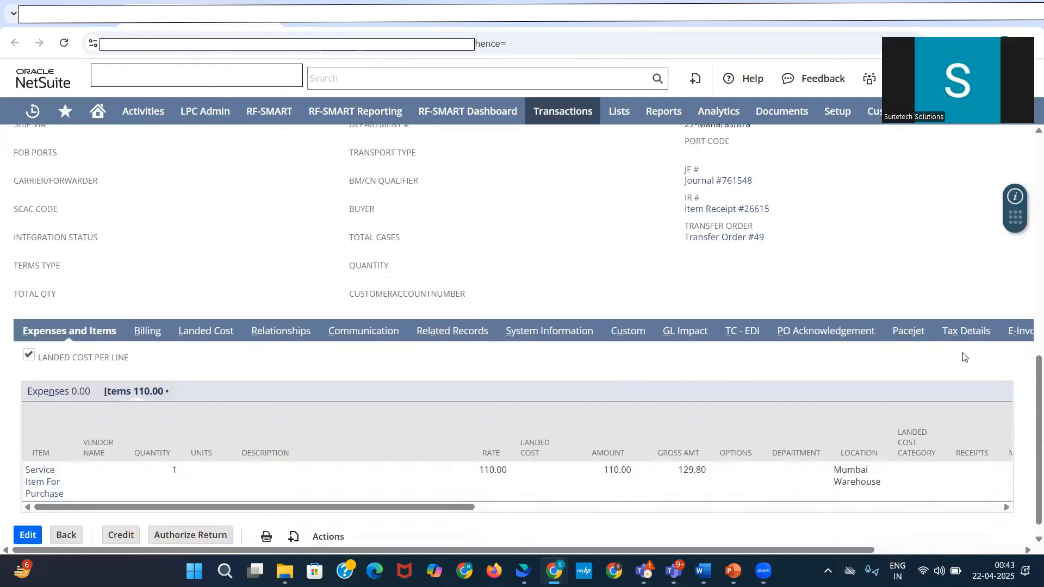
{"action": "left_click_drag", "start_coordinate": [451, 507], "coordinate": [648, 507]}
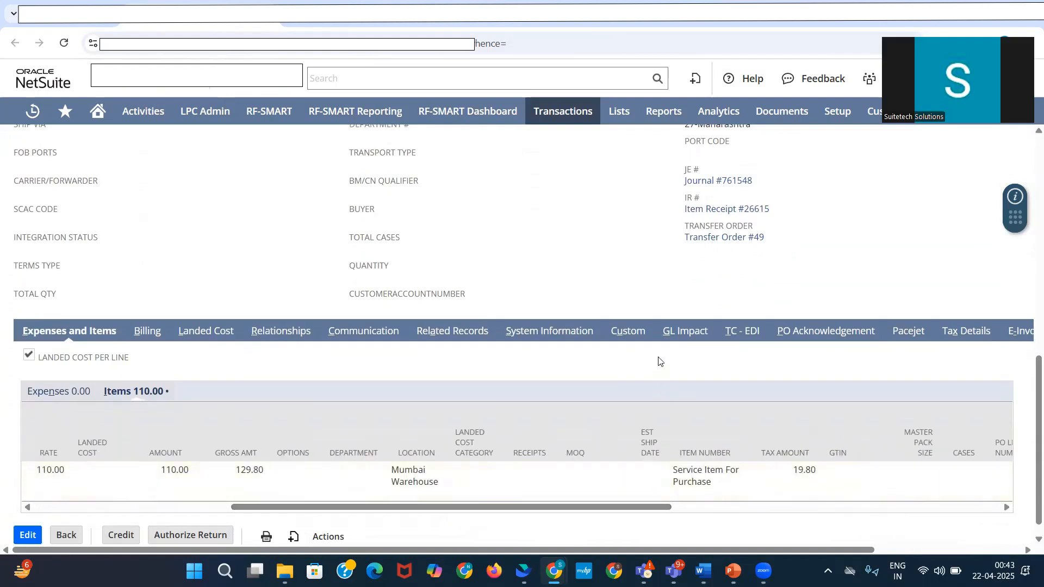
Step: Open the bill's GL impact and examine the Accounts Payable credit and the Current Asset and IGST Receivable debits
{"action": "left_click", "coordinate": [673, 334]}
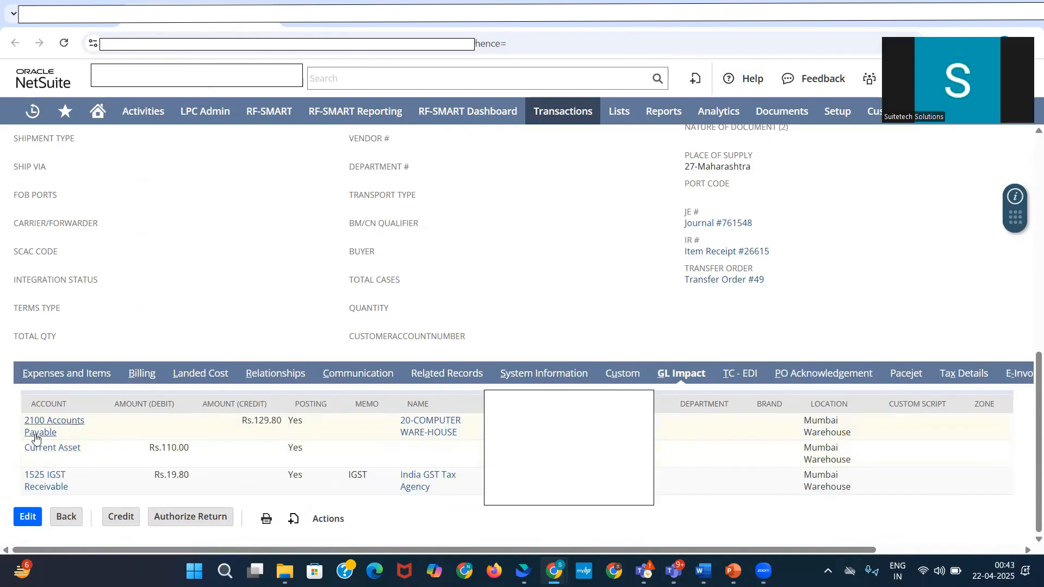
{"action": "left_click_drag", "start_coordinate": [58, 433], "coordinate": [24, 422]}
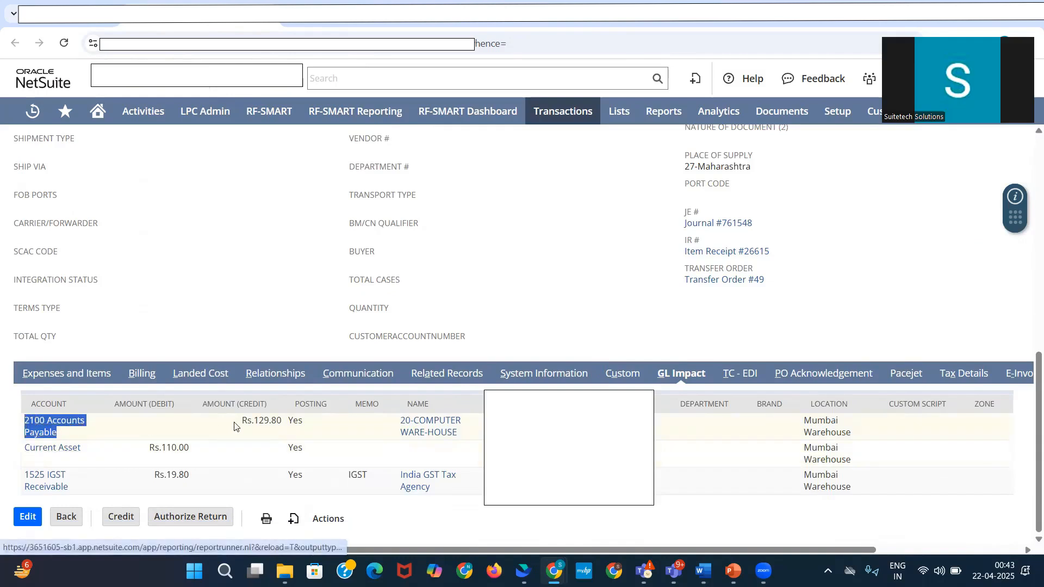
{"action": "left_click", "coordinate": [269, 422]}
{"action": "left_click_drag", "start_coordinate": [101, 454], "coordinate": [27, 449]}
{"action": "left_click_drag", "start_coordinate": [194, 452], "coordinate": [158, 448]}
{"action": "left_click_drag", "start_coordinate": [94, 491], "coordinate": [25, 465]}
{"action": "left_click", "coordinate": [203, 477]}
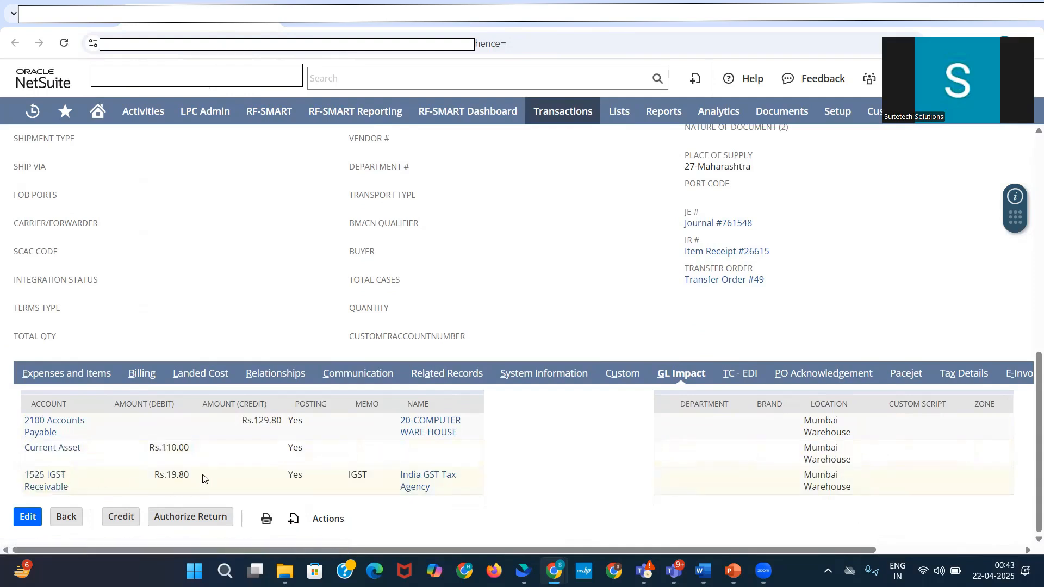
{"action": "left_click_drag", "start_coordinate": [161, 474], "coordinate": [154, 476]}
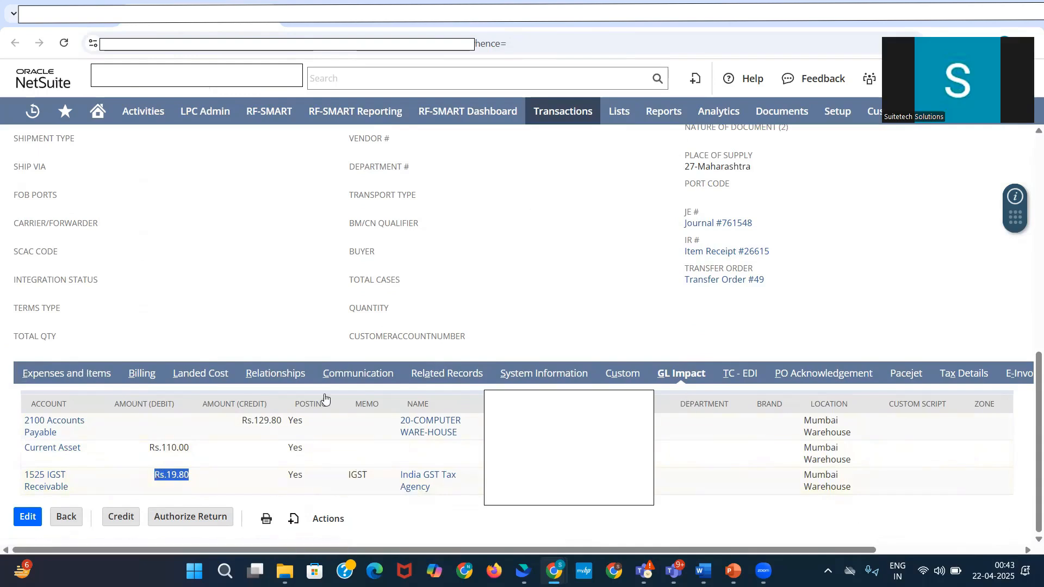
Step: Check the payment status in the bill's header
{"action": "scroll", "coordinate": [325, 399], "scroll_direction": "up", "scroll_amount": 4}
{"action": "scroll", "coordinate": [325, 400], "scroll_direction": "up", "scroll_amount": 3}
{"action": "scroll", "coordinate": [387, 418], "scroll_direction": "up", "scroll_amount": 3}
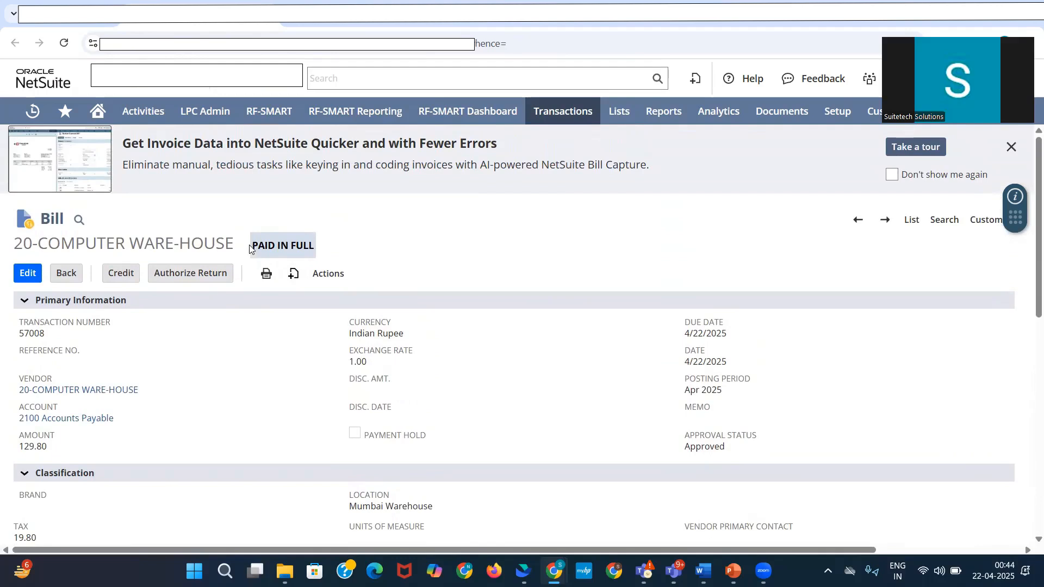
{"action": "left_click_drag", "start_coordinate": [259, 247], "coordinate": [318, 252]}
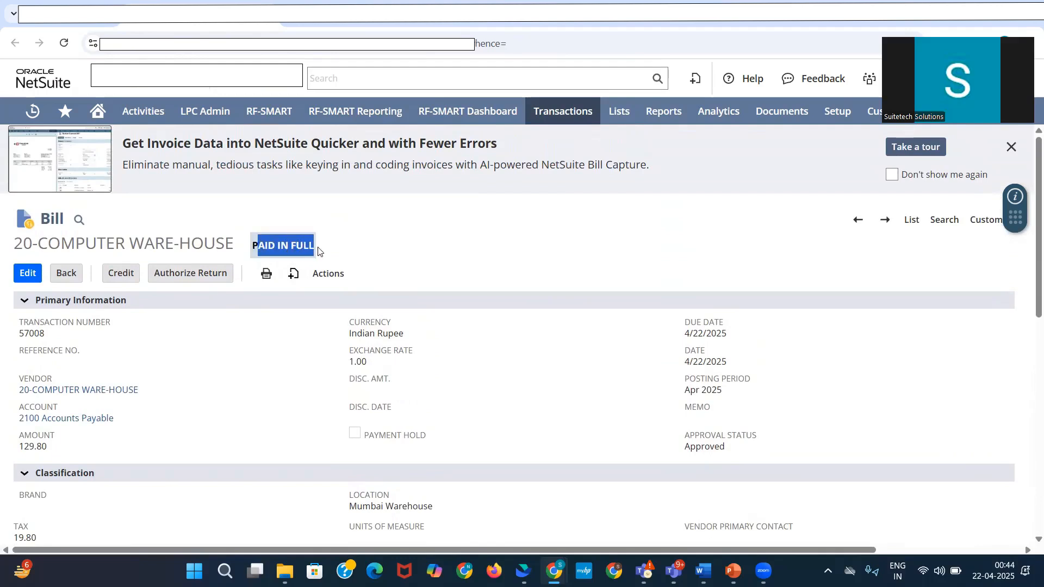
{"action": "left_click", "coordinate": [333, 7]}
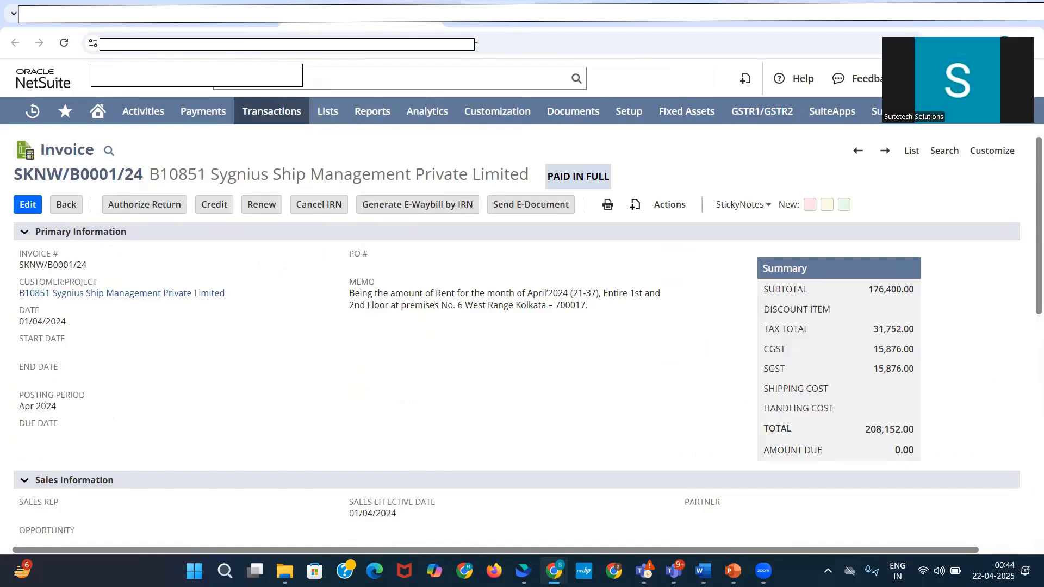
{"action": "left_click", "coordinate": [63, 42]}
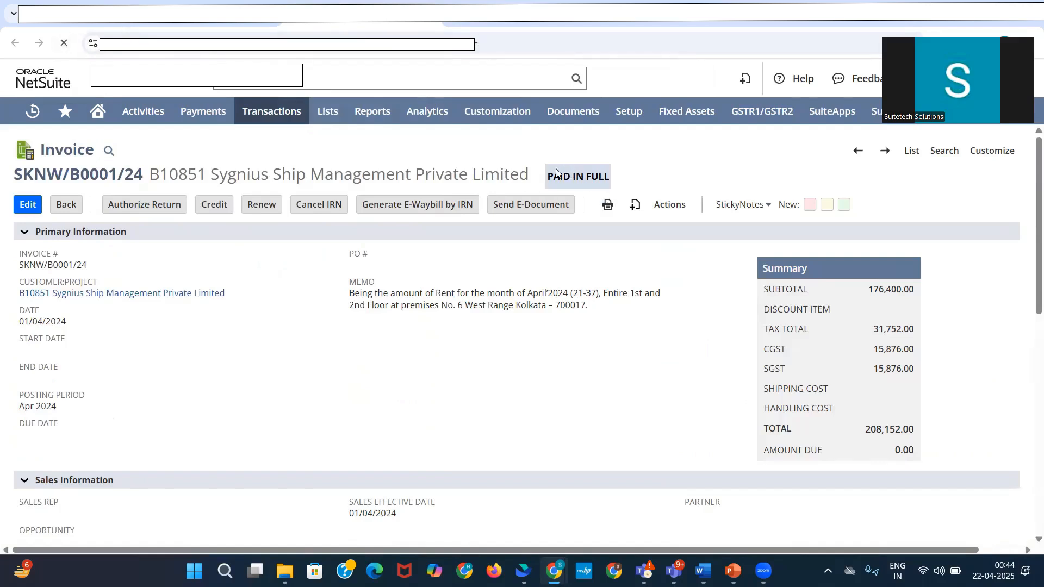
{"action": "left_click", "coordinate": [184, 20]}
Step: Open the transfer order linked to the bill in a new browser tab and examine its item line and related fulfillment and receipt records
{"action": "scroll", "coordinate": [795, 322], "scroll_direction": "down", "scroll_amount": 5}
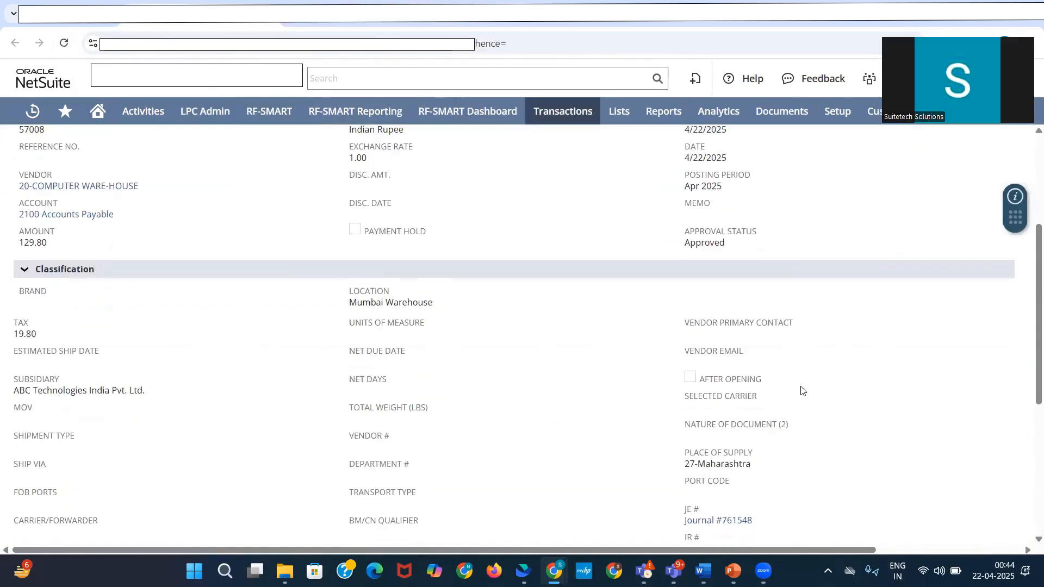
{"action": "scroll", "coordinate": [753, 450], "scroll_direction": "down", "scroll_amount": 2}
{"action": "right_click", "coordinate": [719, 306]}
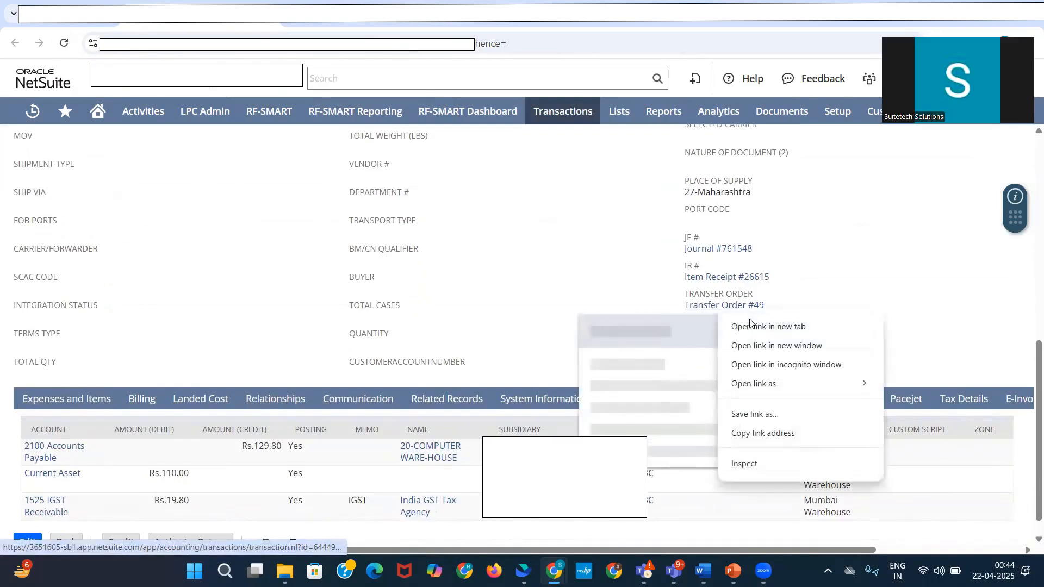
{"action": "left_click", "coordinate": [342, 8]}
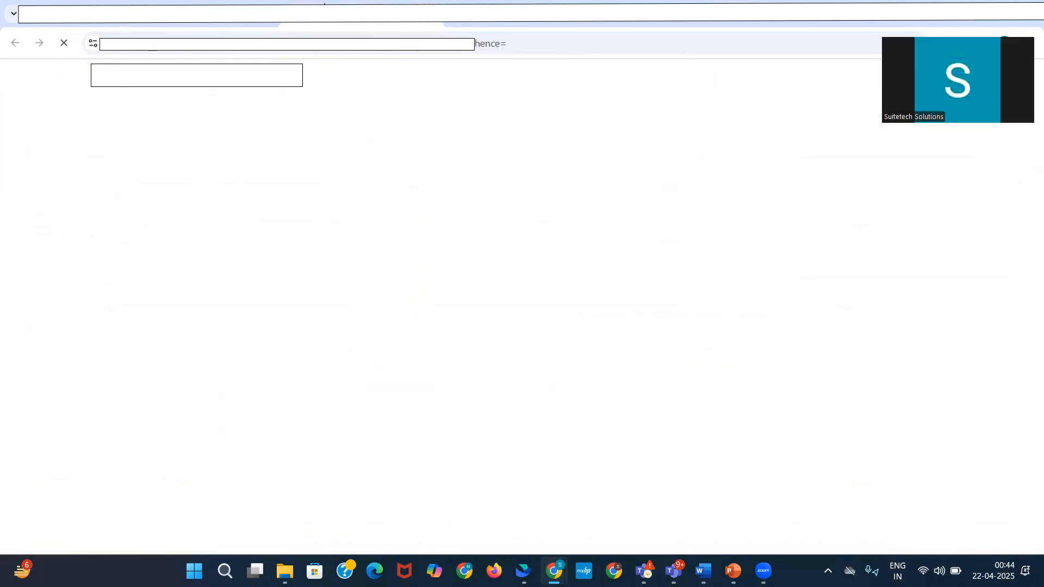
{"action": "scroll", "coordinate": [431, 361], "scroll_direction": "down", "scroll_amount": 2}
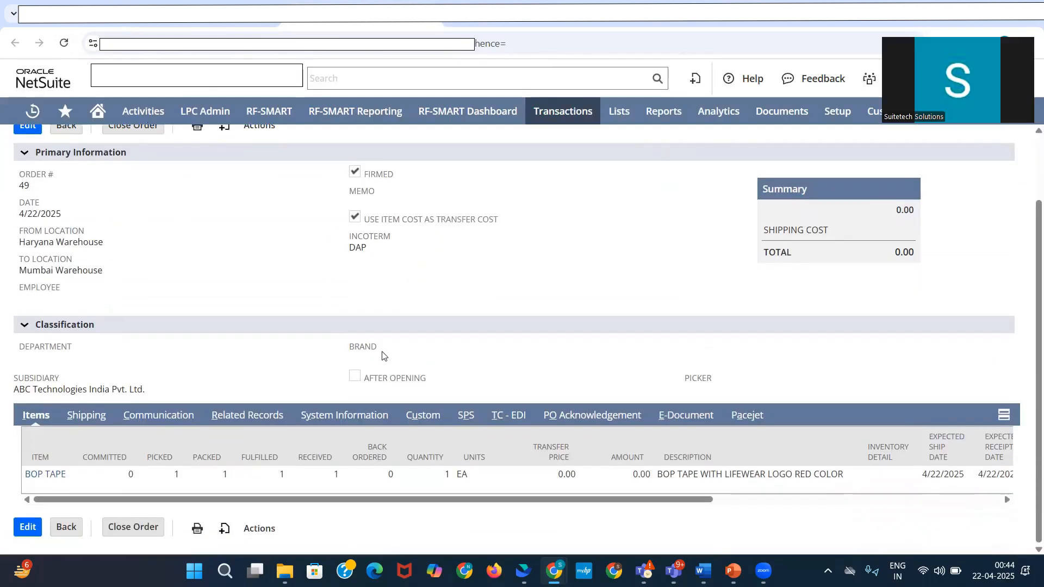
{"action": "scroll", "coordinate": [299, 348], "scroll_direction": "up", "scroll_amount": 2}
{"action": "scroll", "coordinate": [304, 350], "scroll_direction": "down", "scroll_amount": 2}
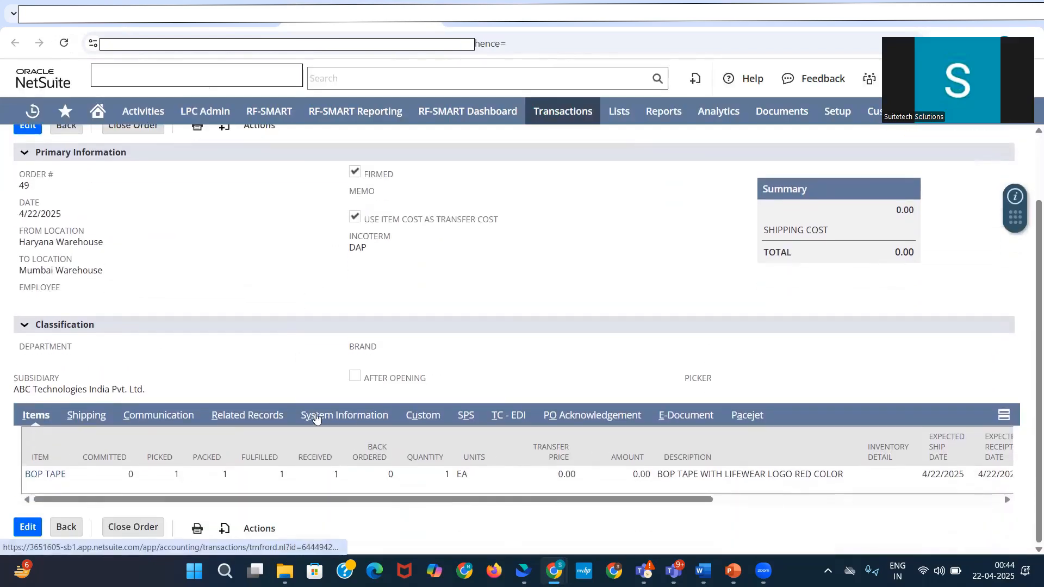
{"action": "left_click", "coordinate": [269, 416]}
{"action": "scroll", "coordinate": [256, 405], "scroll_direction": "down", "scroll_amount": 1}
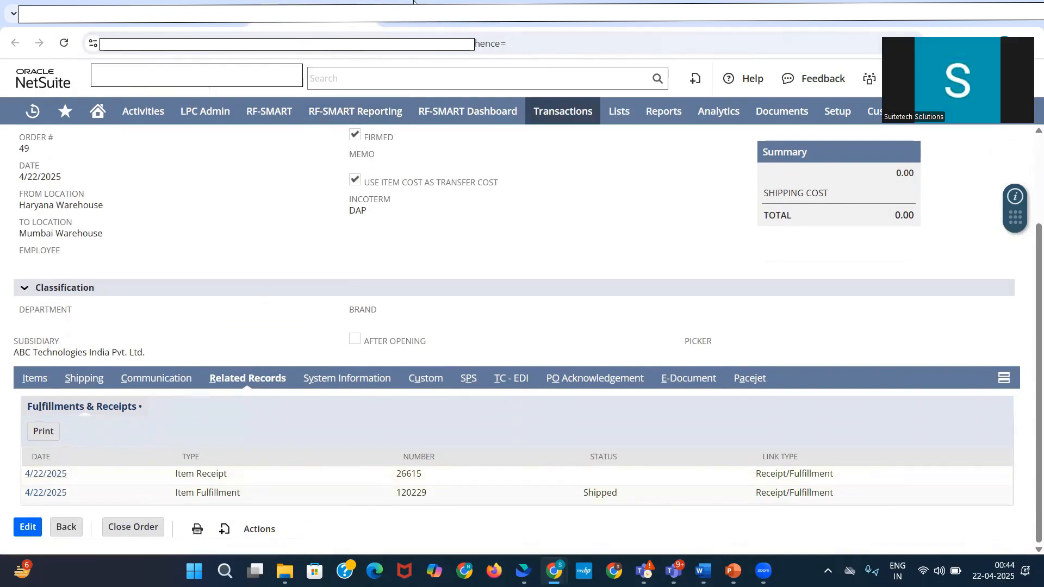
Step: Open the bill linked to the item receipt and the invoice generated from the fulfillment, and check the payment status of both
{"action": "left_click", "coordinate": [414, 2]}
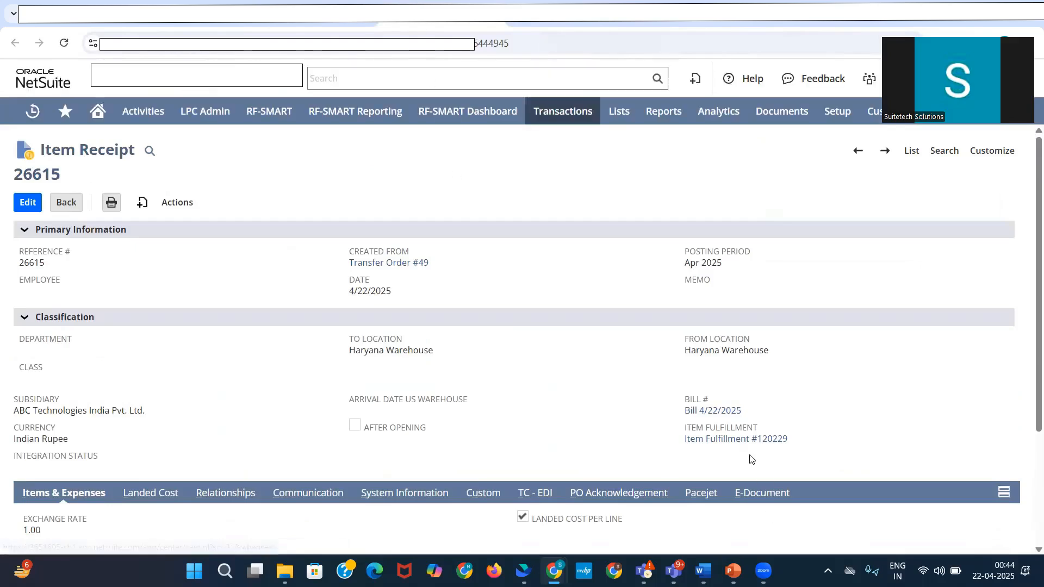
{"action": "left_click", "coordinate": [704, 413]}
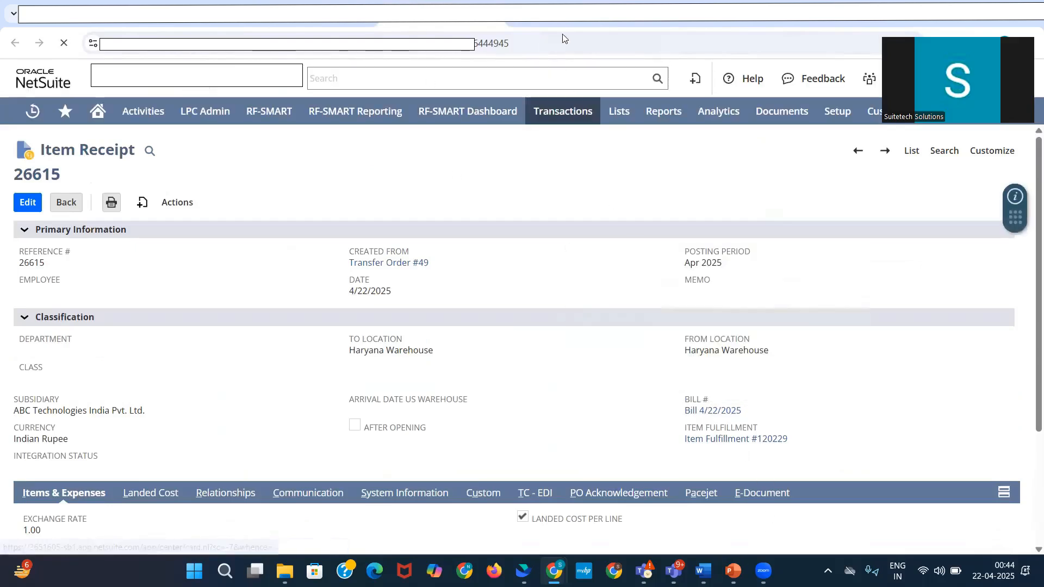
{"action": "left_click", "coordinate": [738, 323]}
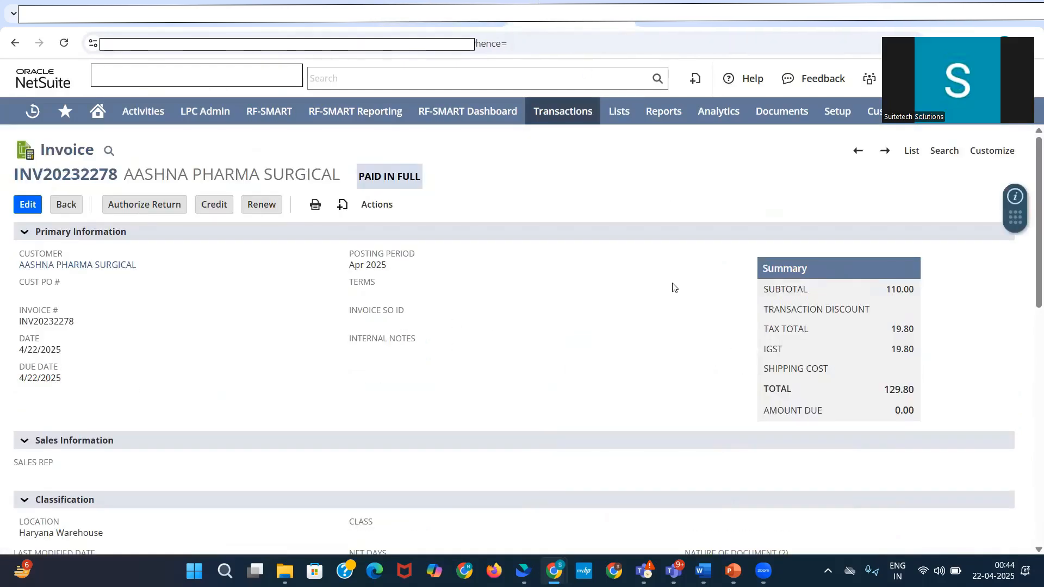
{"action": "left_click_drag", "start_coordinate": [362, 177], "coordinate": [420, 176]}
{"action": "left_click", "coordinate": [443, 3]}
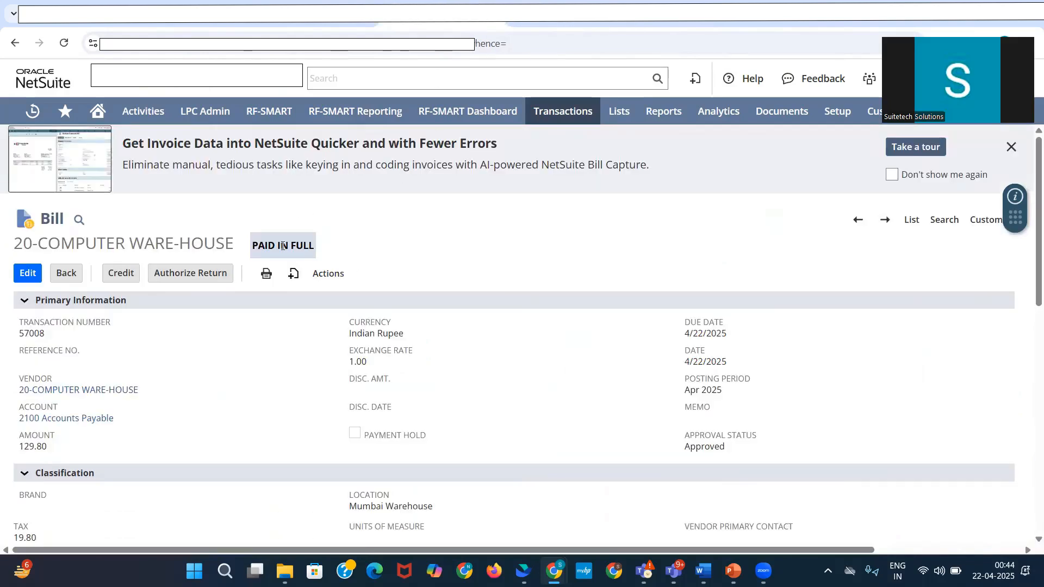
Step: Open the journal linked to the bill and examine its Accounts Payable debit and Accounts Receivable Trade credit lines
{"action": "left_click", "coordinate": [318, 1]}
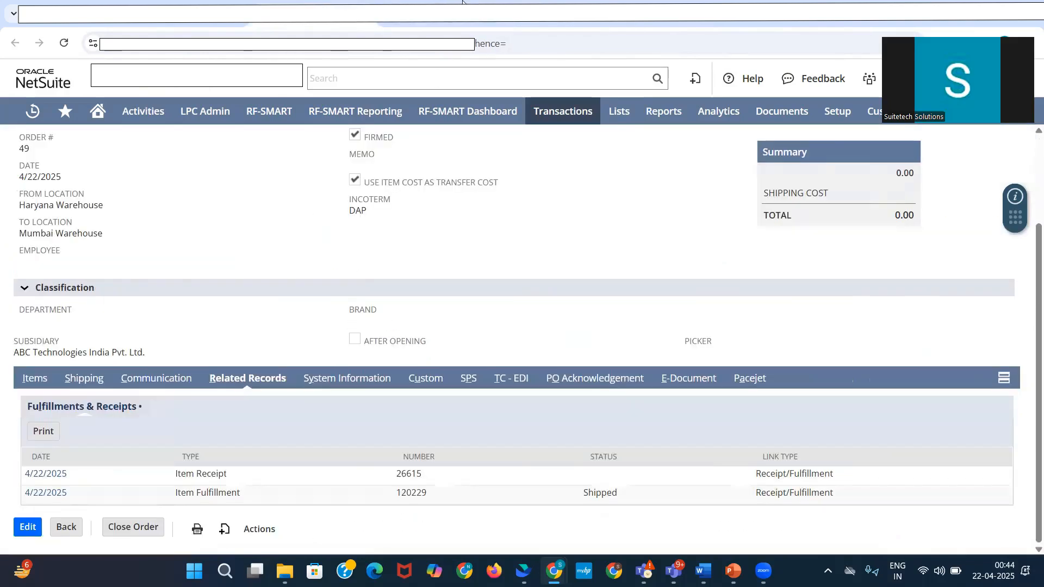
{"action": "left_click", "coordinate": [460, 2]}
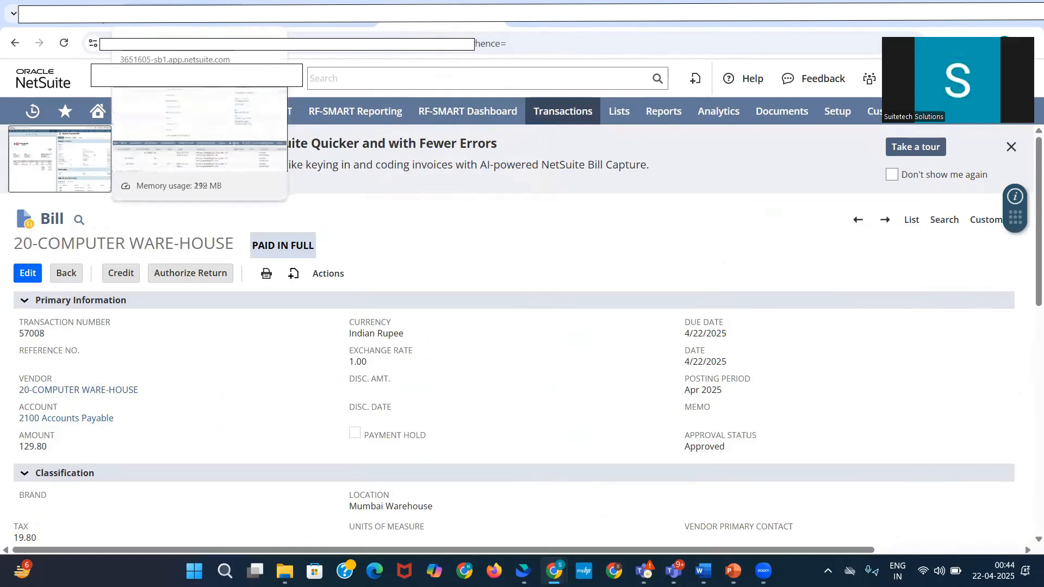
{"action": "scroll", "coordinate": [657, 338], "scroll_direction": "down", "scroll_amount": 1}
{"action": "scroll", "coordinate": [656, 337], "scroll_direction": "down", "scroll_amount": 7}
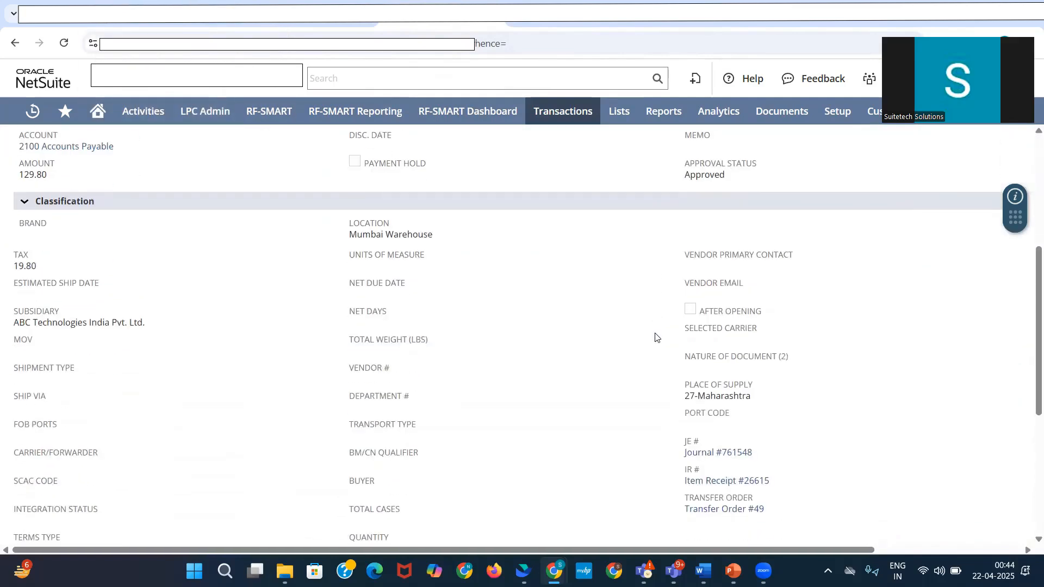
{"action": "left_click", "coordinate": [721, 321]}
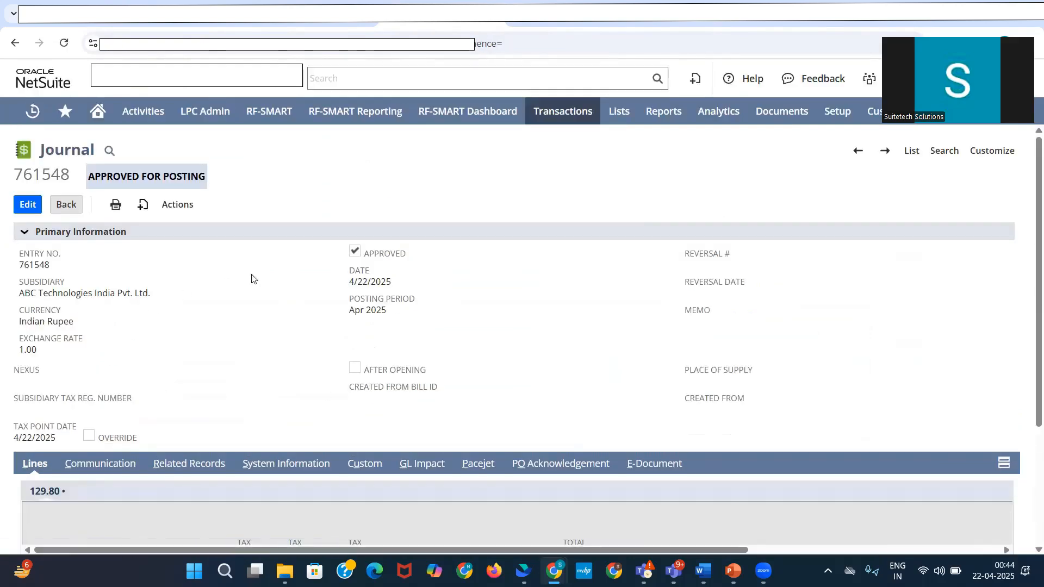
{"action": "scroll", "coordinate": [253, 278], "scroll_direction": "down", "scroll_amount": 3}
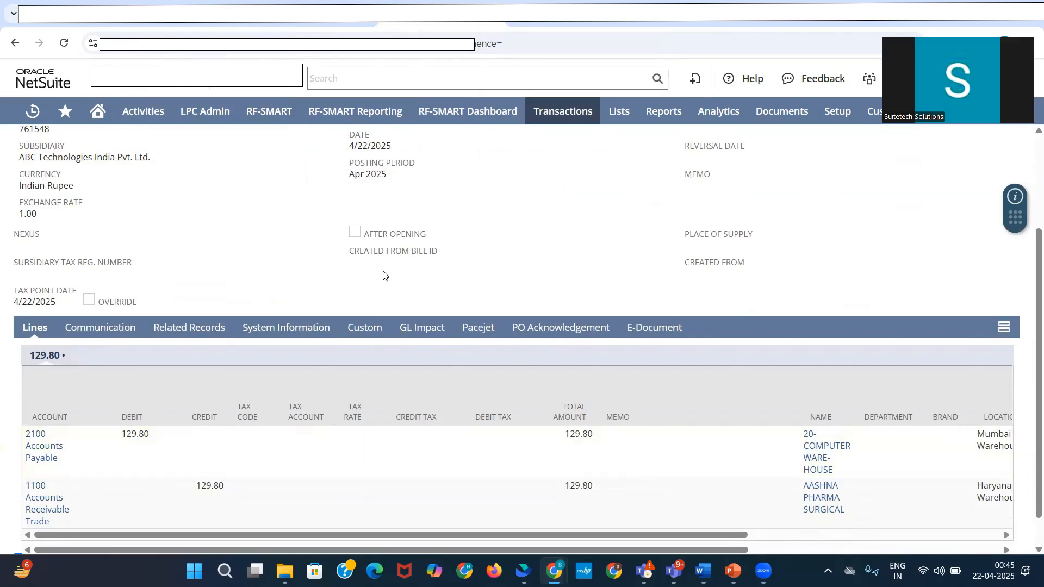
{"action": "left_click_drag", "start_coordinate": [60, 461], "coordinate": [30, 434]}
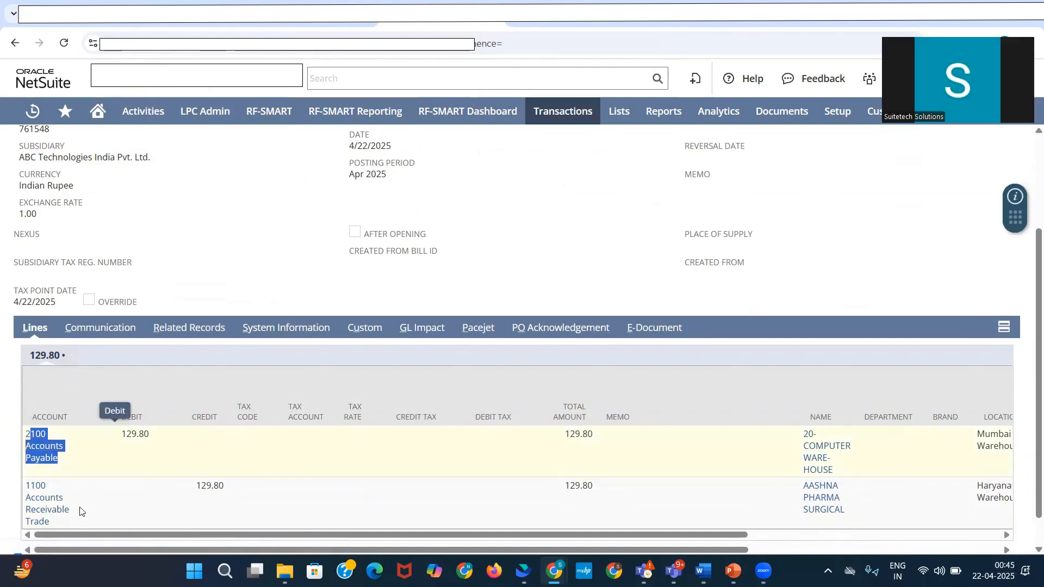
{"action": "left_click_drag", "start_coordinate": [55, 522], "coordinate": [236, 485]}
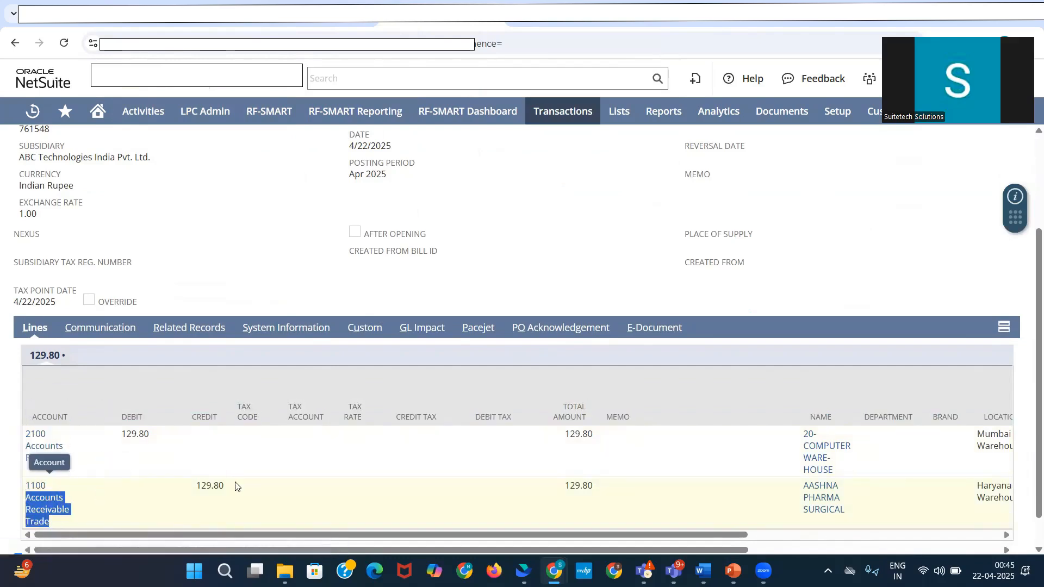
{"action": "left_click", "coordinate": [236, 486]}
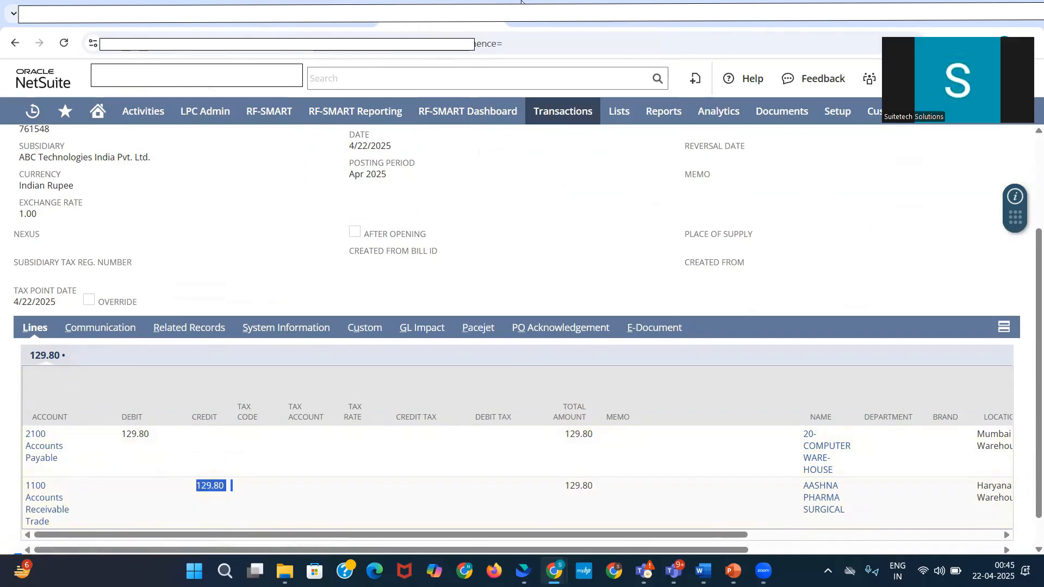
Step: Revisit the generated invoice and bill to compare their totals and payment status after the journal
{"action": "scroll", "coordinate": [352, 371], "scroll_direction": "up", "scroll_amount": 3}
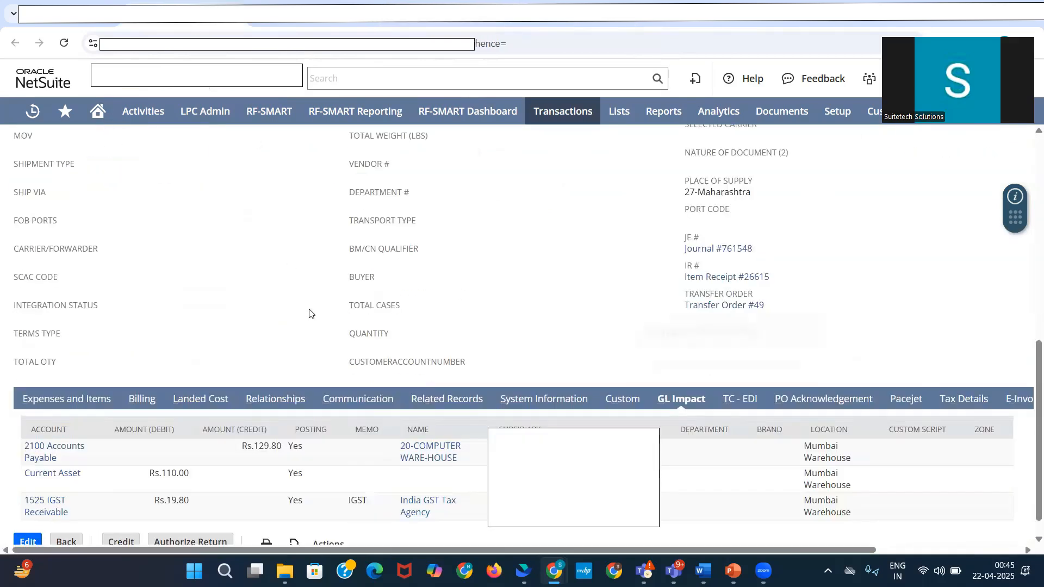
{"action": "scroll", "coordinate": [316, 321], "scroll_direction": "up", "scroll_amount": 10}
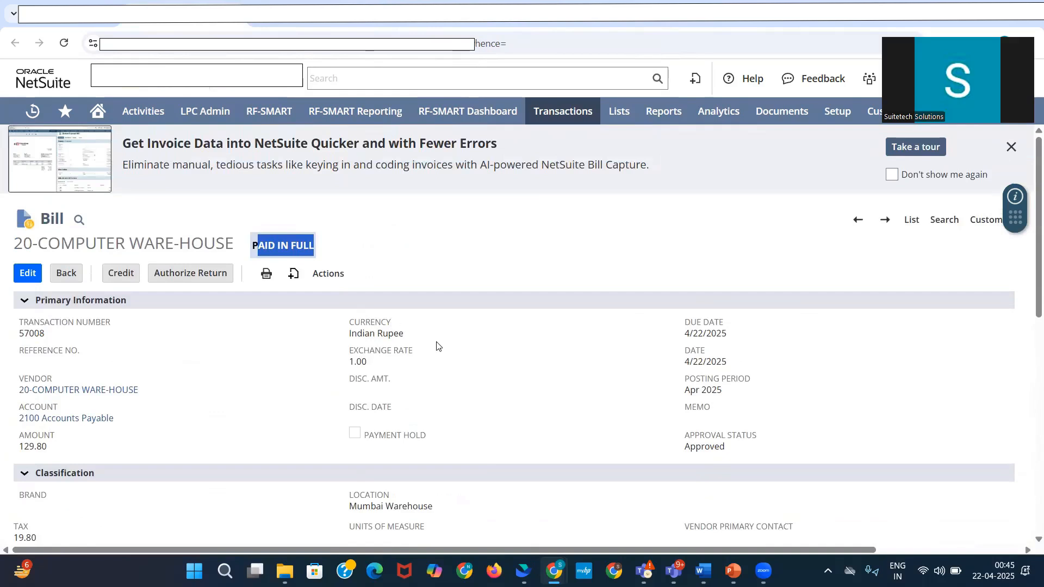
{"action": "left_click", "coordinate": [566, 15]}
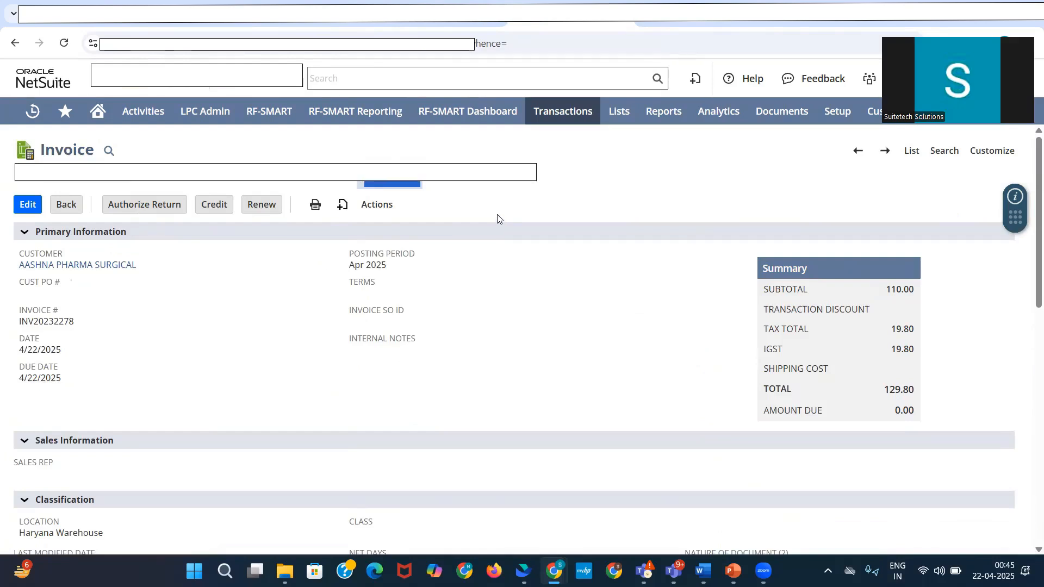
Step: Switch to the other NetSuite account and view its transfer order from Pagda Central Godown to Bakhri
{"action": "left_click", "coordinate": [655, 16]}
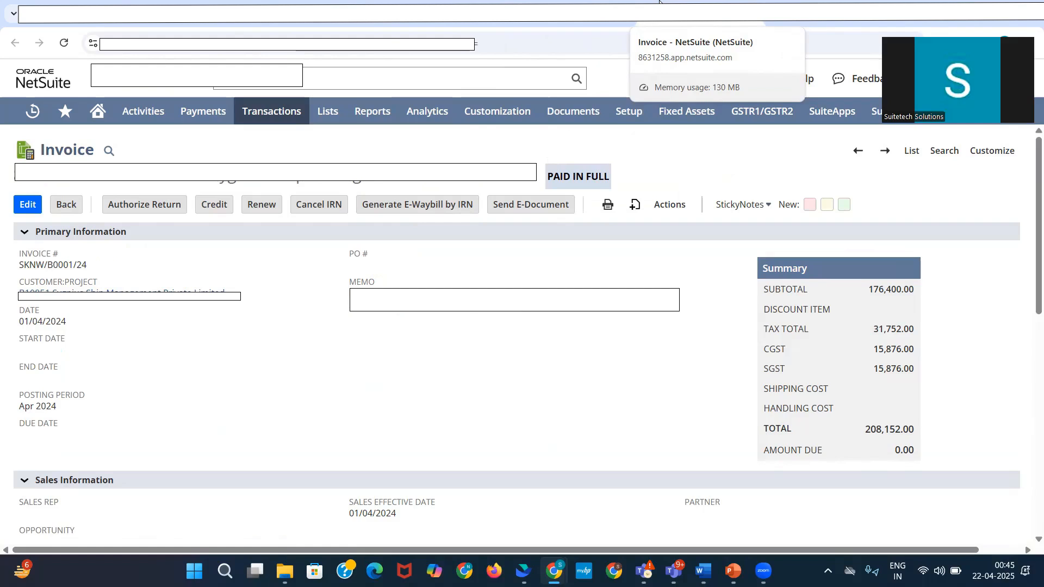
{"action": "left_click", "coordinate": [783, 11]}
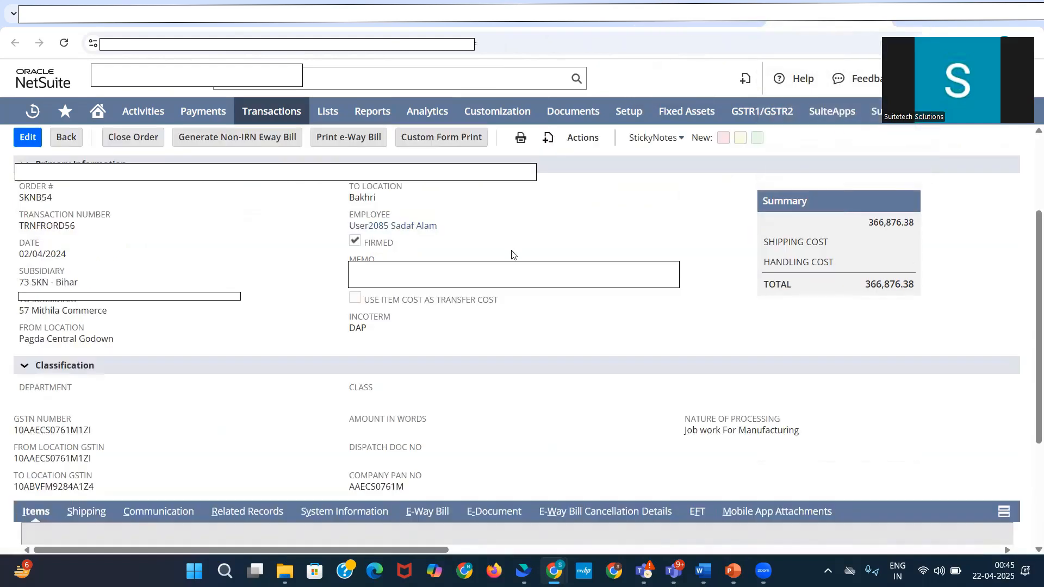